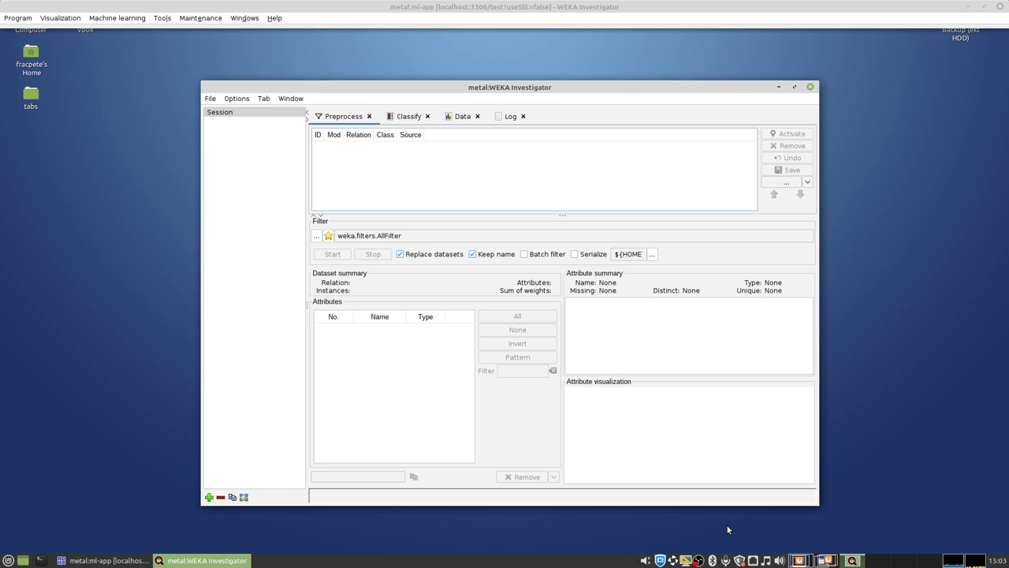
Step: Examine the favorites options available for the preprocessing filter, including the permanent and temporary management choices, and compare the classifier setup
{"action": "right_click", "coordinate": [443, 238]}
{"action": "mouse_move", "coordinate": [515, 322]}
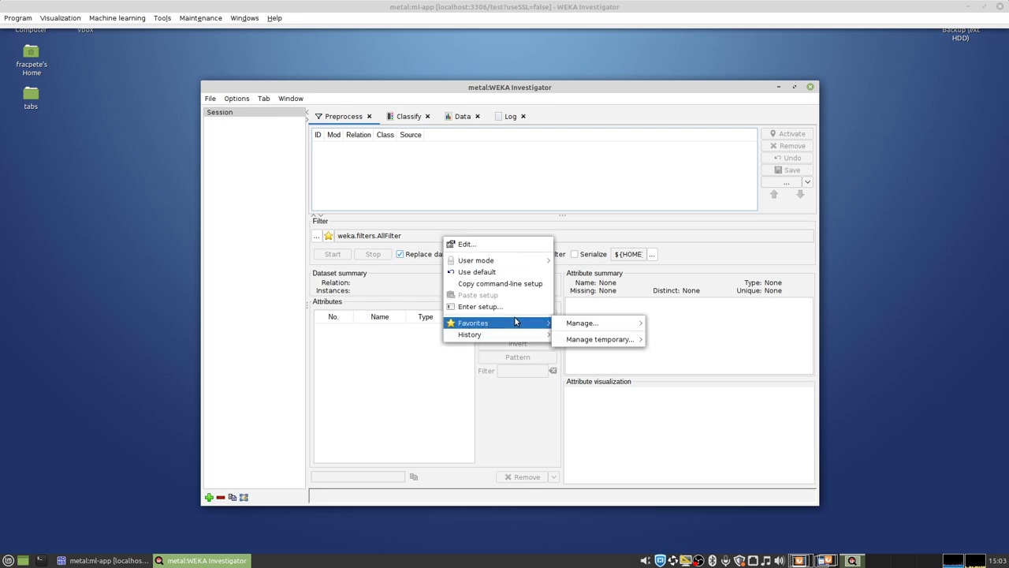
{"action": "left_click", "coordinate": [531, 84]}
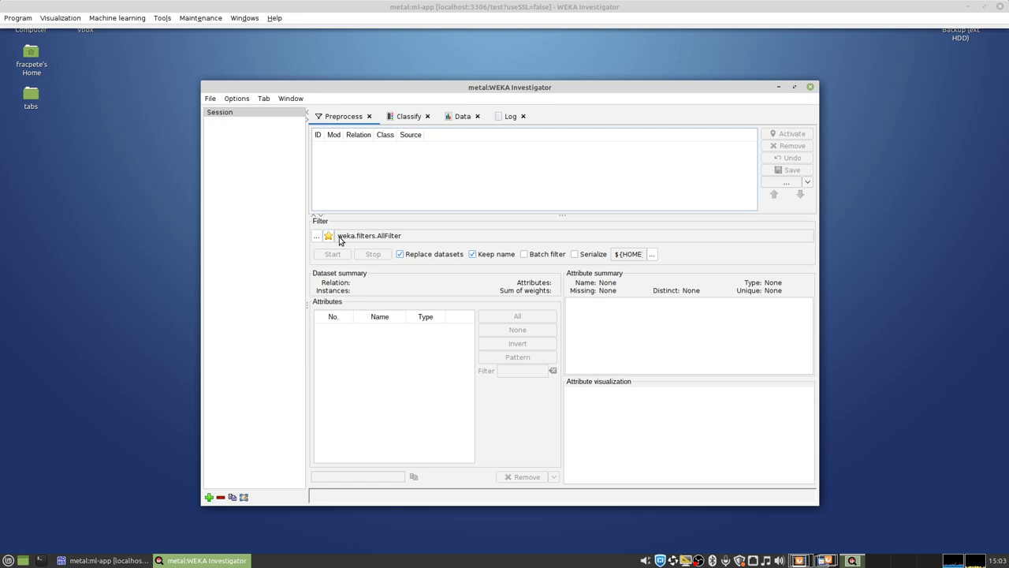
{"action": "left_click", "coordinate": [408, 116]}
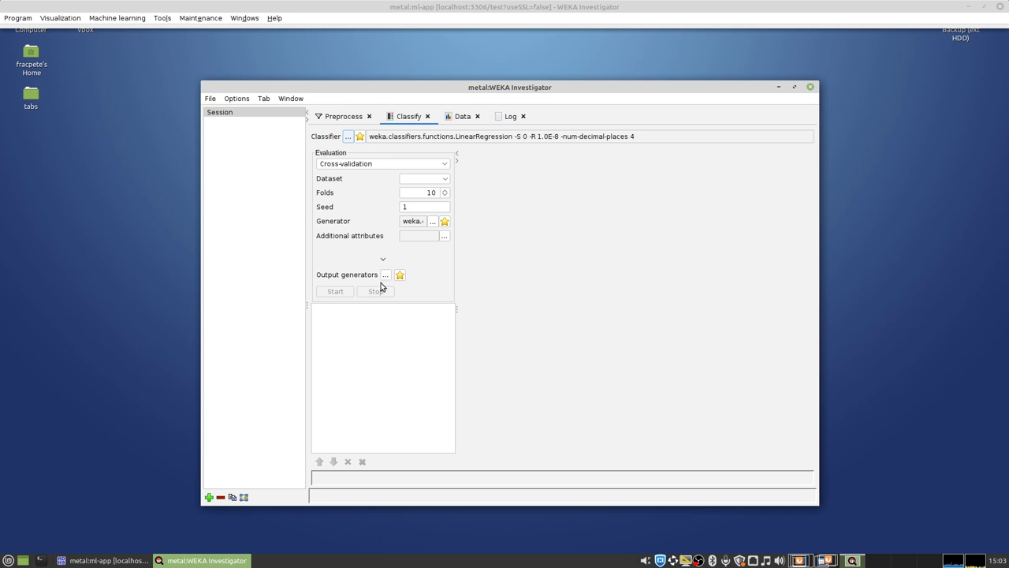
{"action": "left_click", "coordinate": [351, 119]}
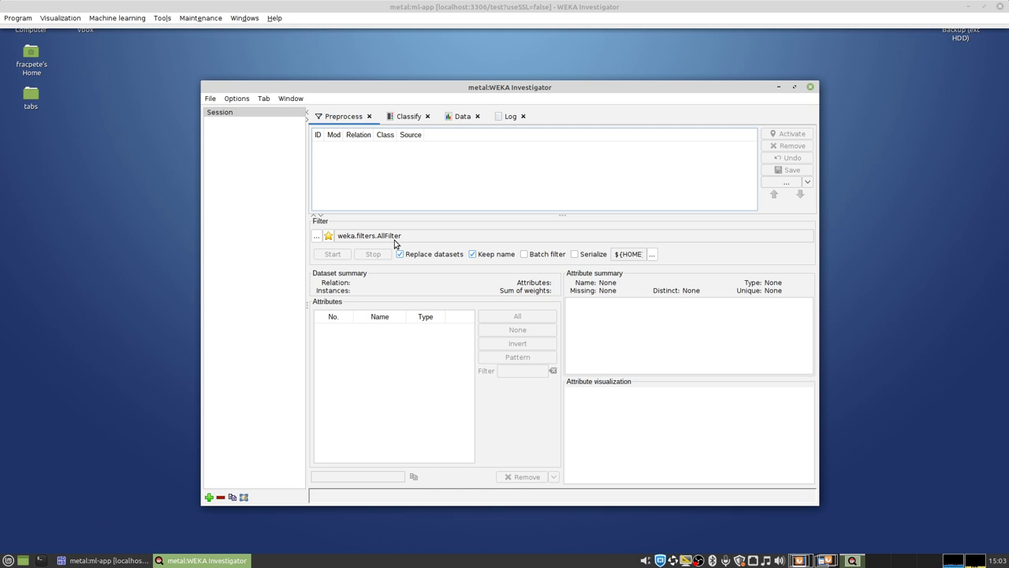
{"action": "left_click", "coordinate": [404, 117]}
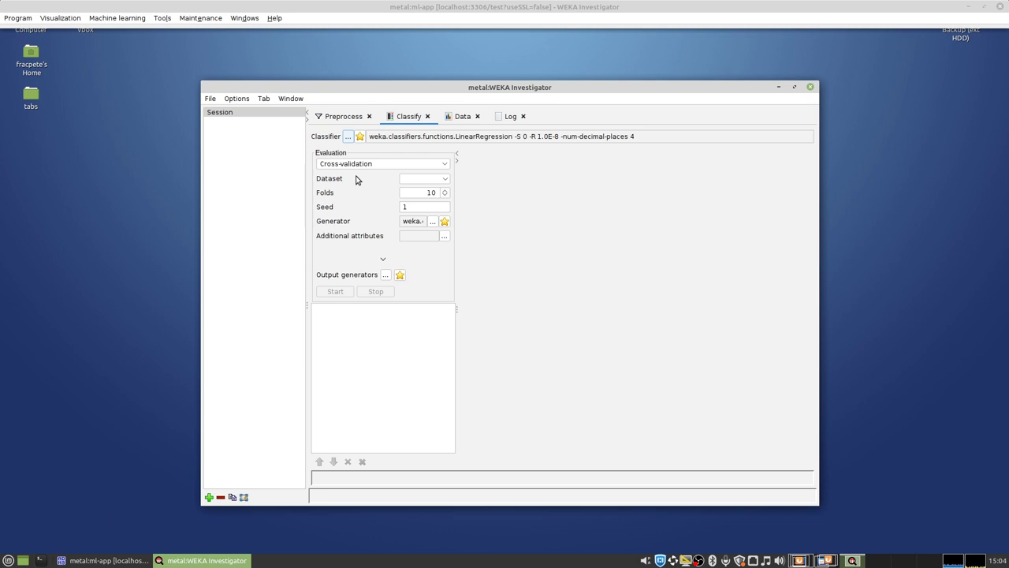
{"action": "left_click", "coordinate": [340, 120]}
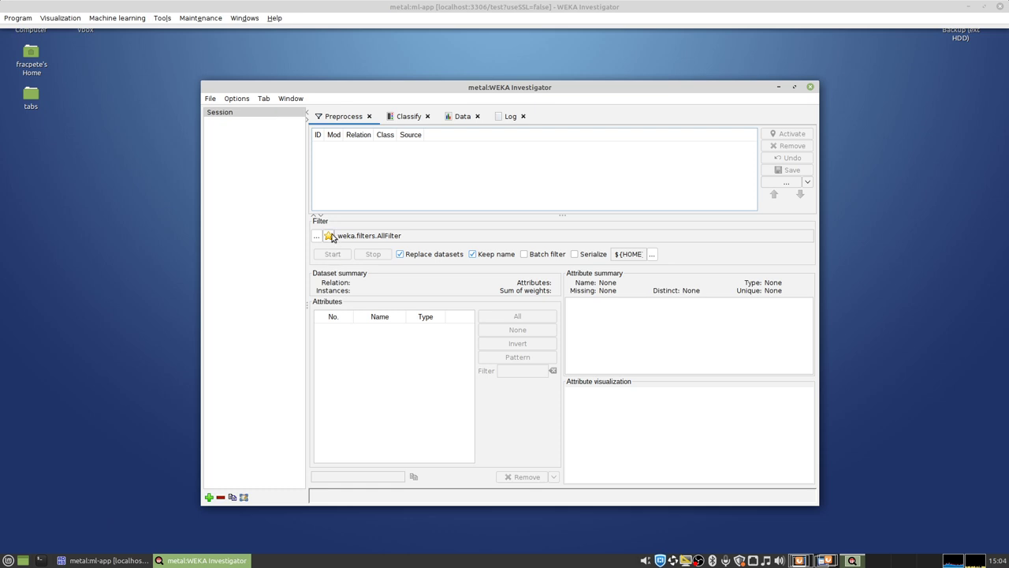
{"action": "left_click", "coordinate": [329, 235]}
{"action": "mouse_move", "coordinate": [339, 257]}
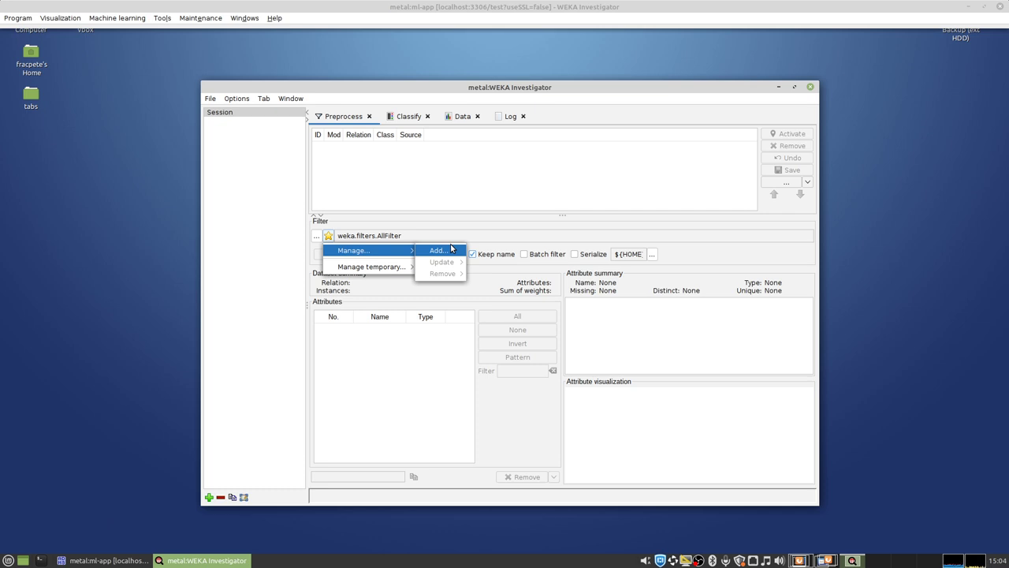
{"action": "mouse_move", "coordinate": [393, 271]}
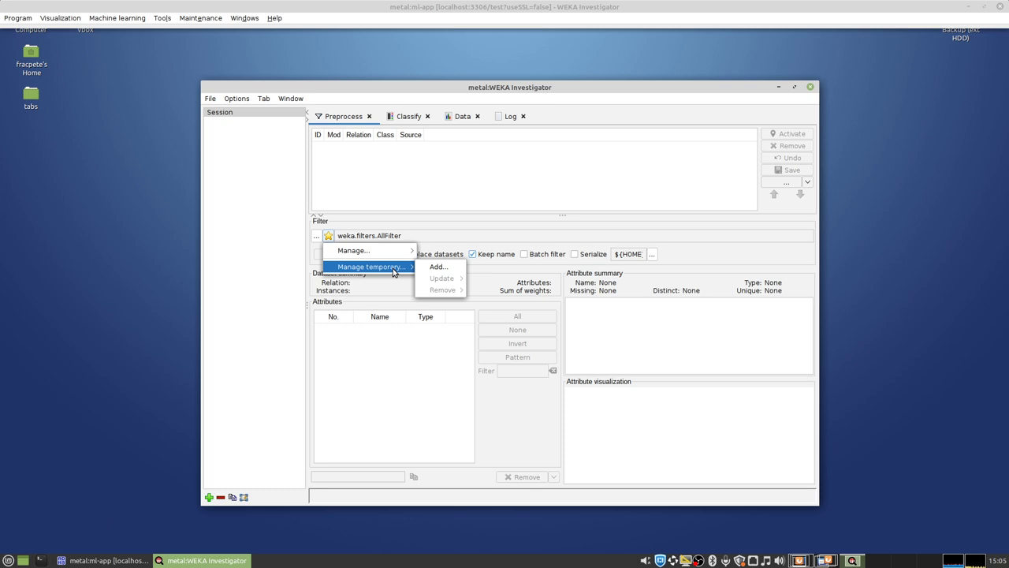
{"action": "left_click", "coordinate": [417, 256]}
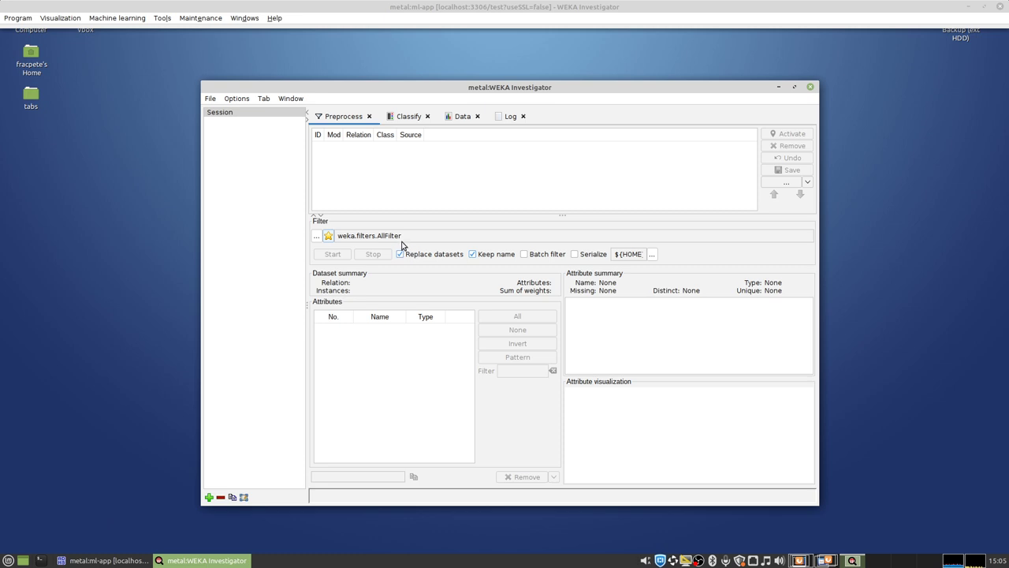
Step: Configure the LinearRegression classifier with No attribute selection and eliminateColinearAttributes turned off
{"action": "left_click", "coordinate": [408, 118]}
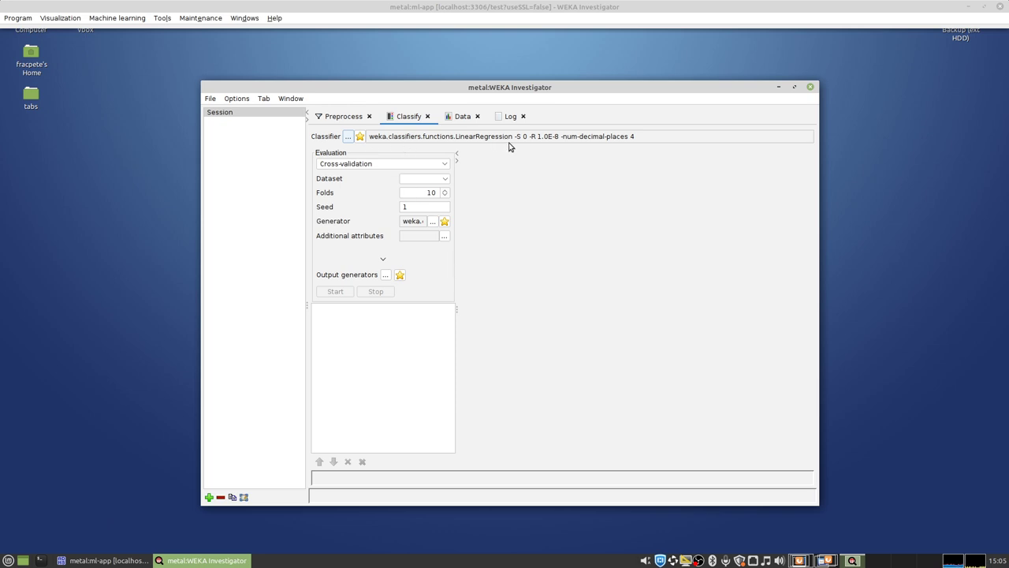
{"action": "left_click", "coordinate": [452, 137]}
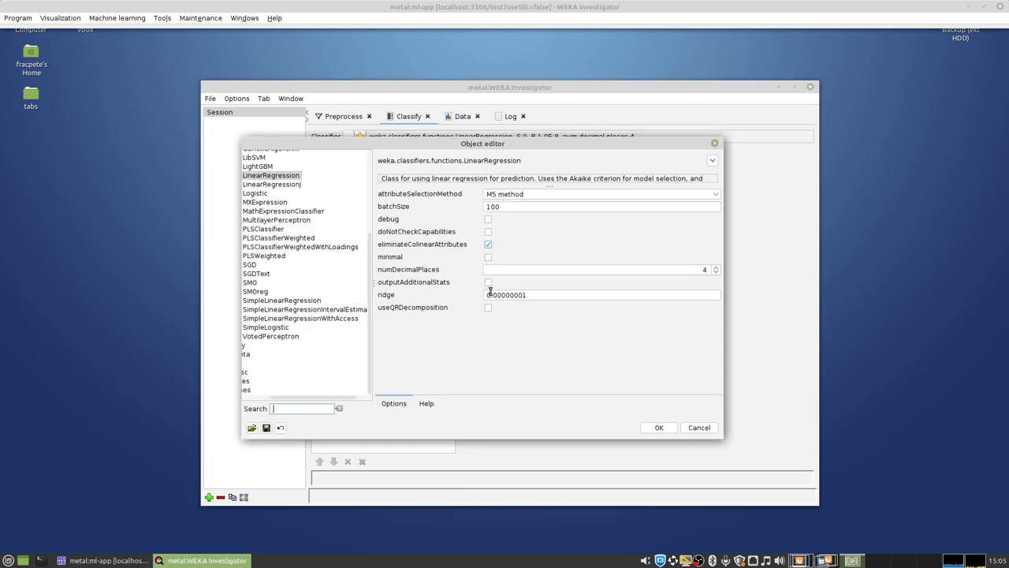
{"action": "left_click", "coordinate": [514, 195]}
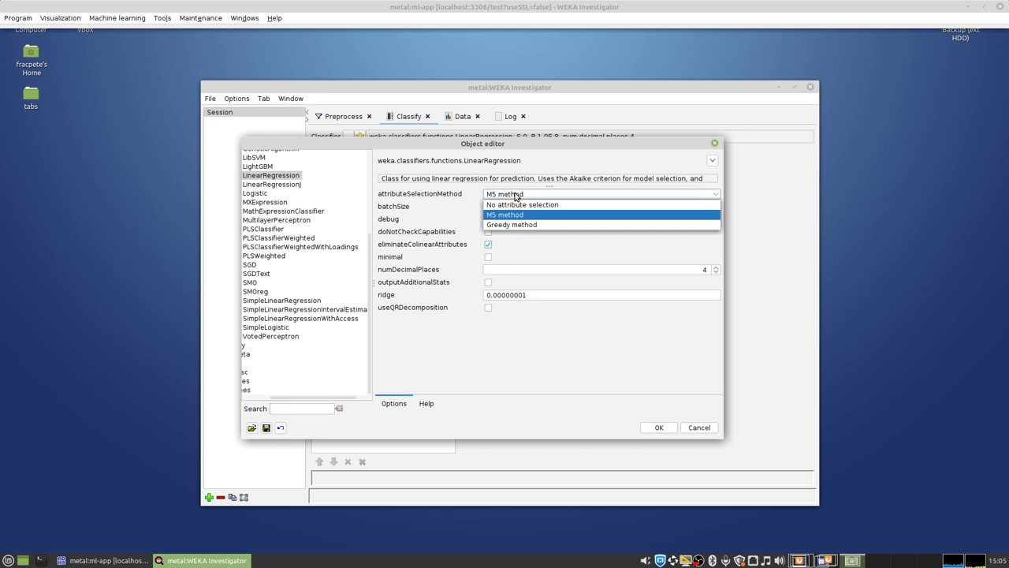
{"action": "left_click", "coordinate": [519, 206]}
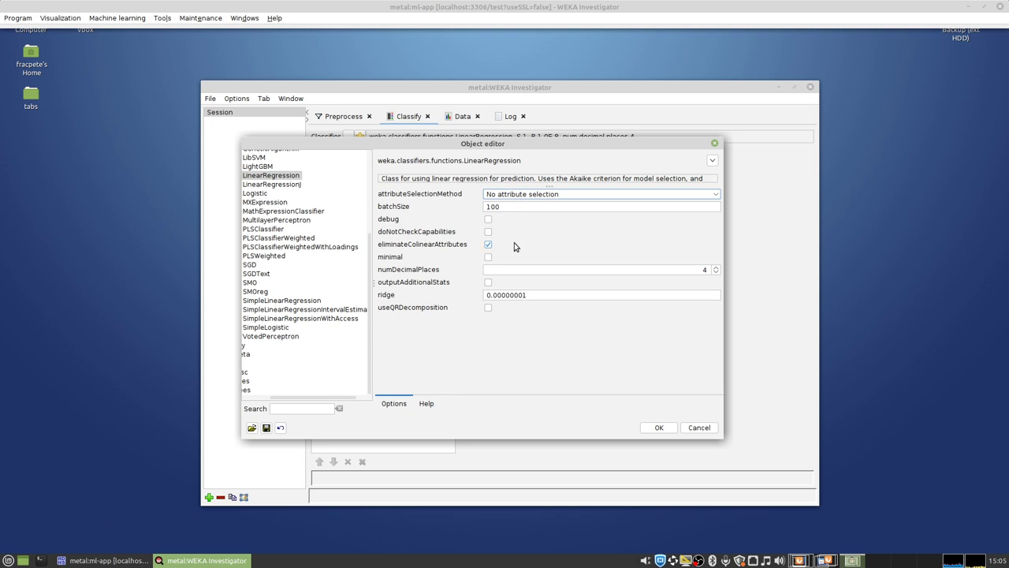
{"action": "left_click", "coordinate": [488, 244]}
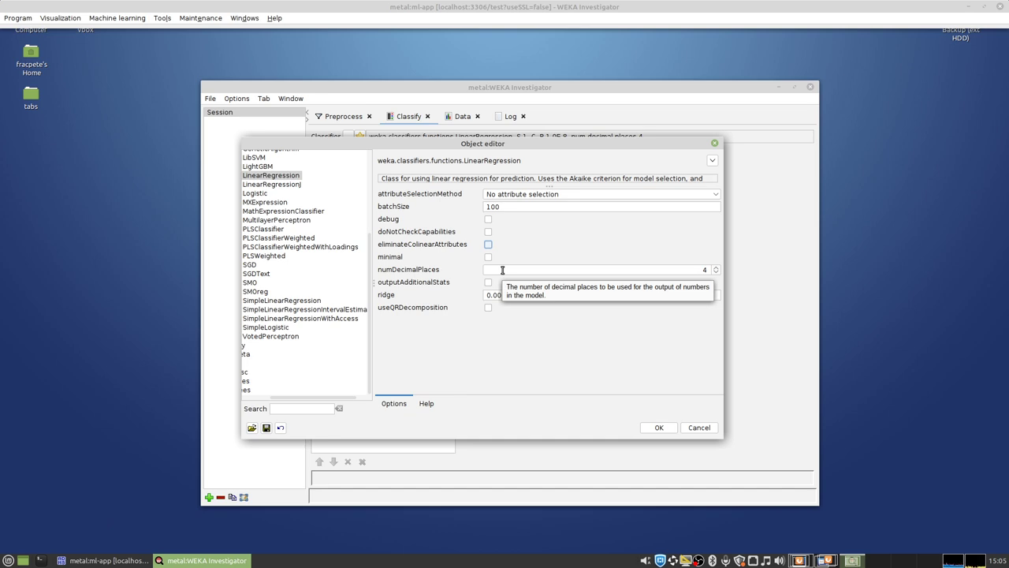
{"action": "left_click", "coordinate": [659, 427]}
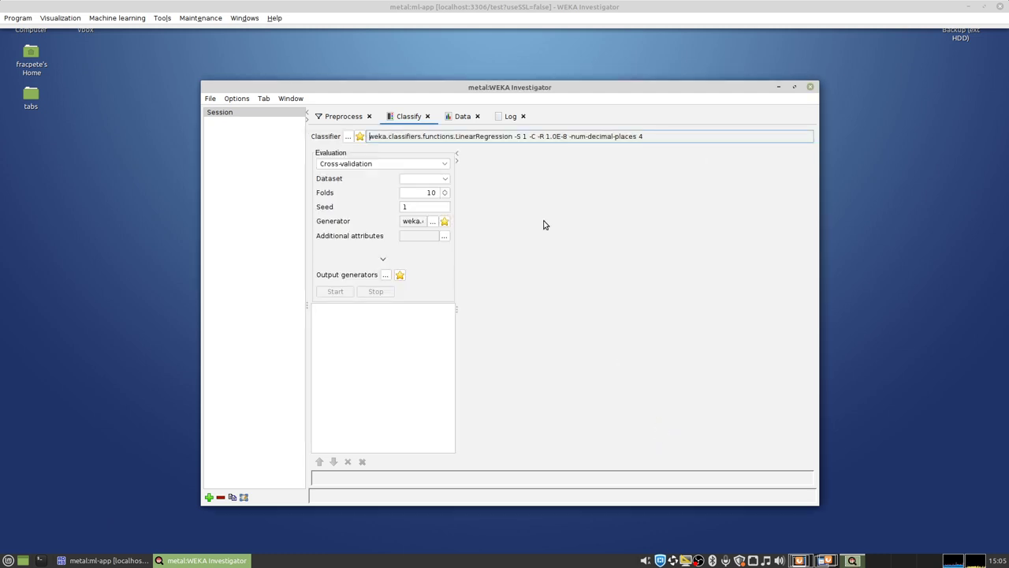
Step: Save the current classifier setup as a permanent favorite named linear-regression
{"action": "left_click", "coordinate": [359, 136]}
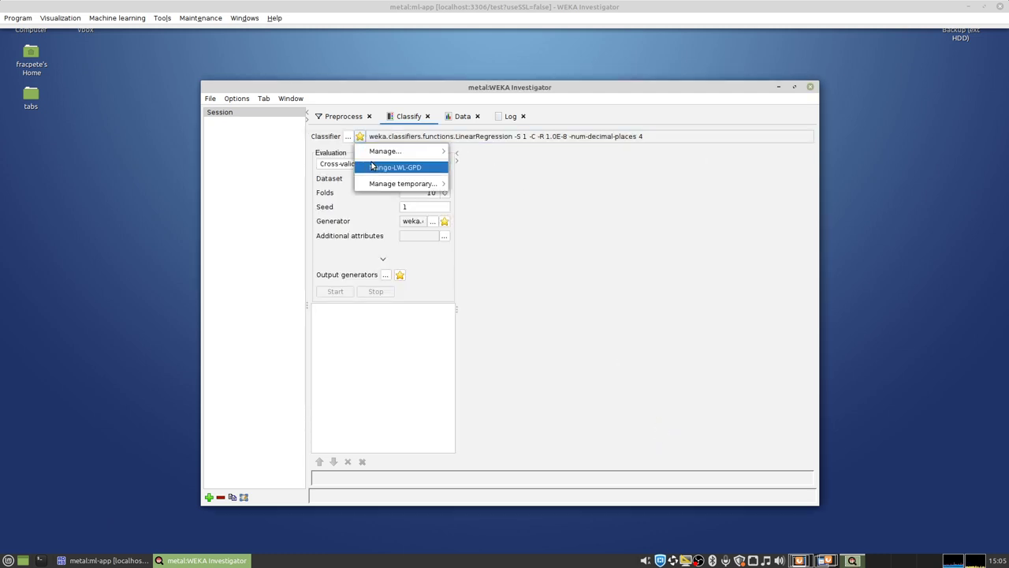
{"action": "mouse_move", "coordinate": [394, 150]}
{"action": "left_click", "coordinate": [466, 153]}
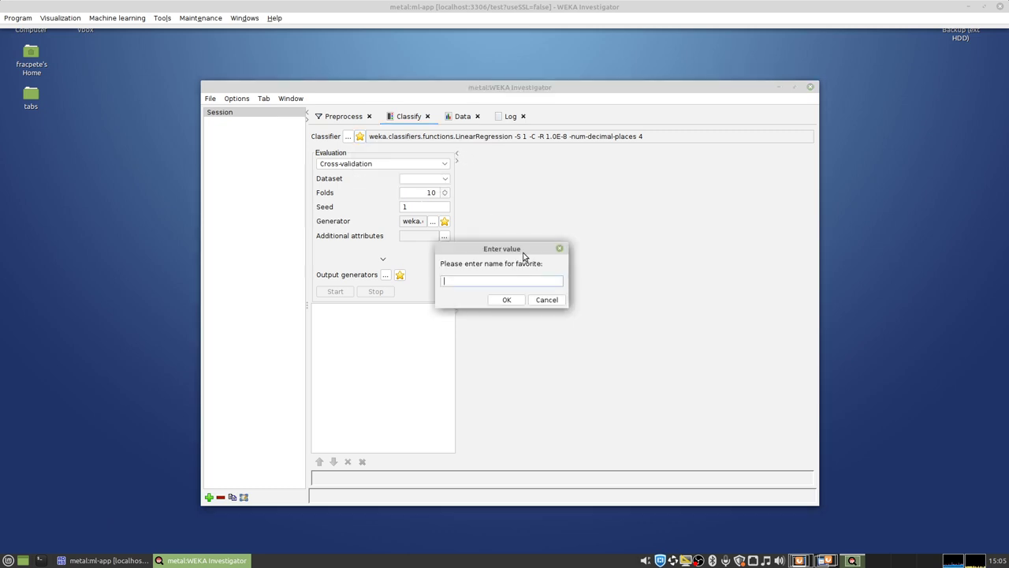
{"action": "type", "text": "linerar-regression"}
{"action": "key", "text": "Return"}
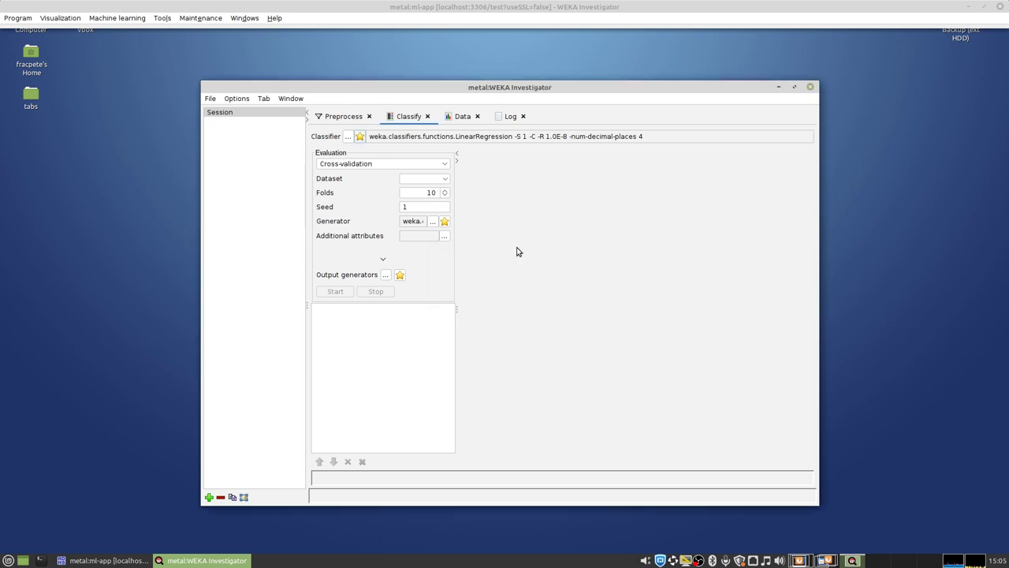
Step: Apply the Mango-LWL-GPD favorite to the classifier, and switch back to the linear-regression favorite
{"action": "left_click", "coordinate": [360, 137]}
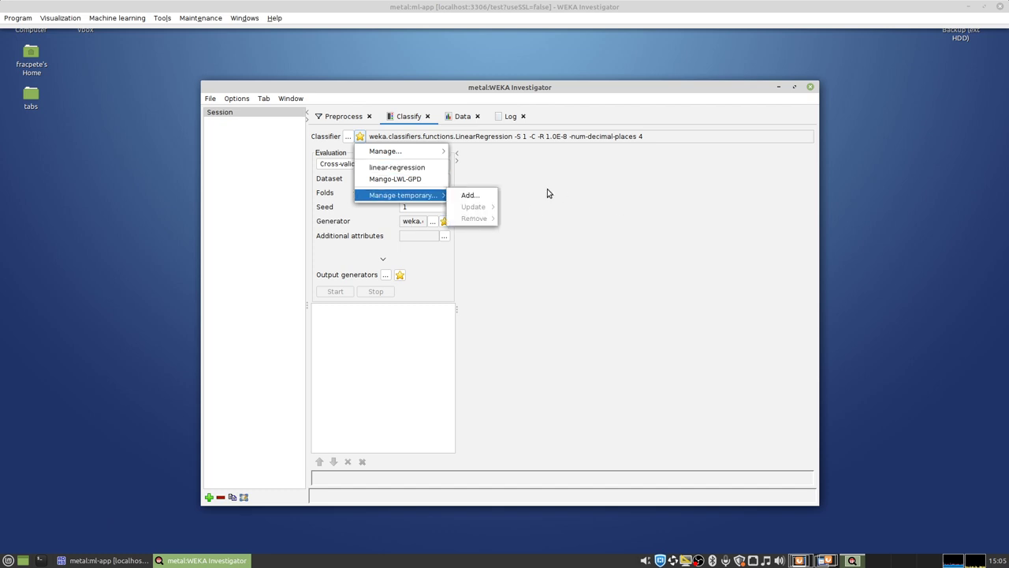
{"action": "left_click", "coordinate": [556, 171]}
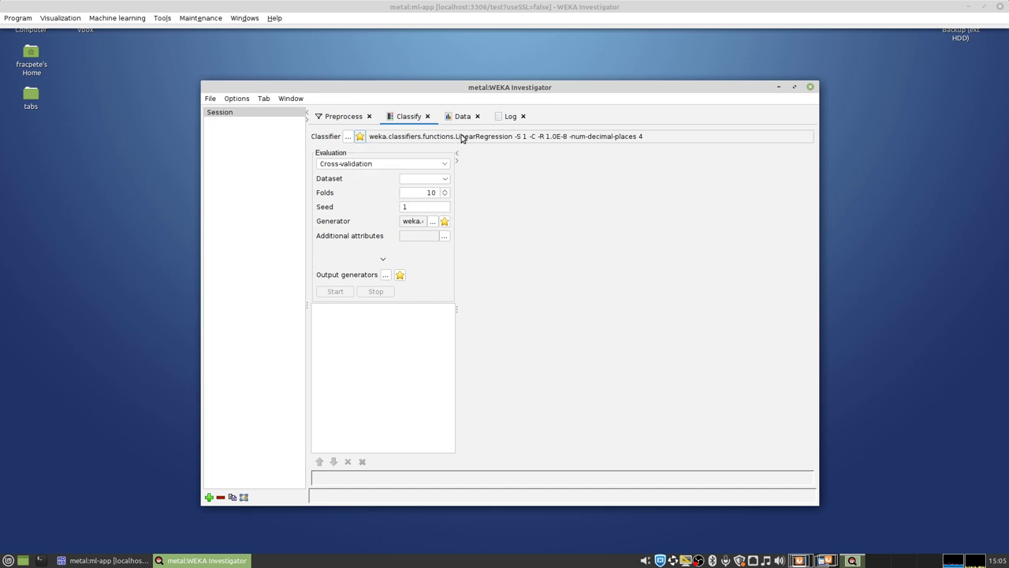
{"action": "left_click", "coordinate": [360, 137]}
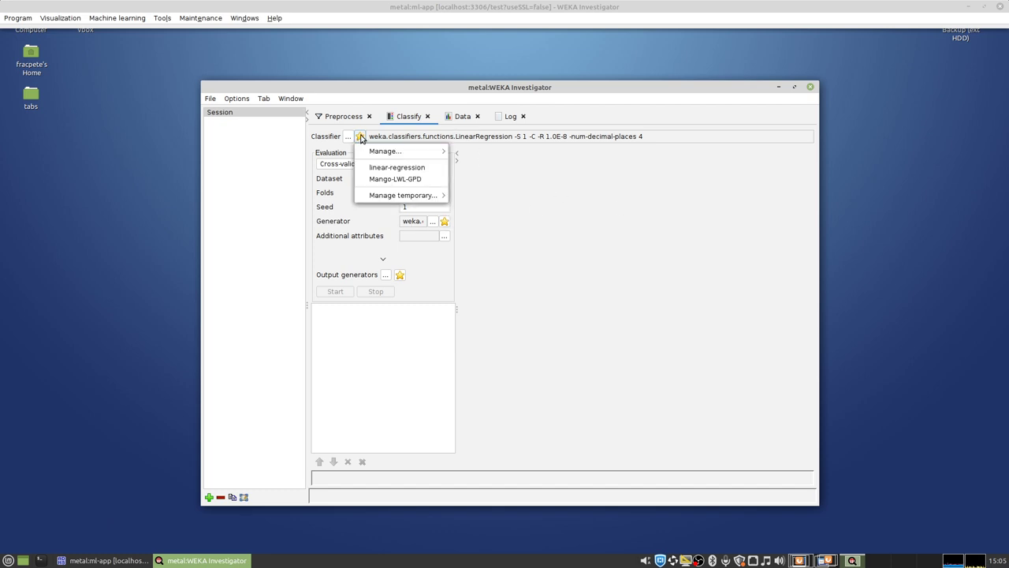
{"action": "left_click", "coordinate": [430, 181]}
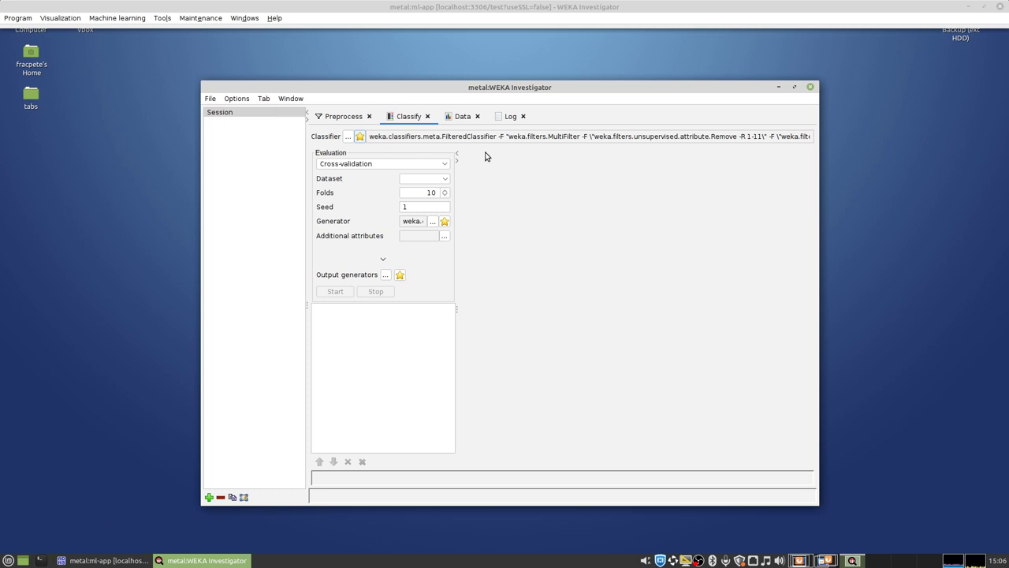
{"action": "left_click", "coordinate": [362, 138]}
{"action": "left_click", "coordinate": [395, 167]}
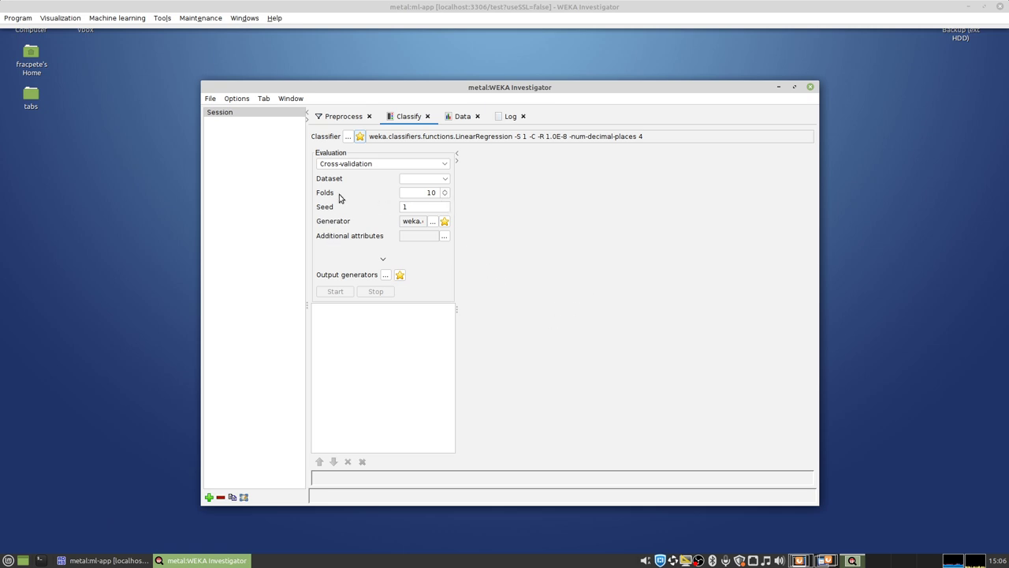
Step: Load the recent dataset bolts.arff and run the 10-fold cross-validation on it
{"action": "left_click", "coordinate": [211, 98]}
{"action": "mouse_move", "coordinate": [232, 136]}
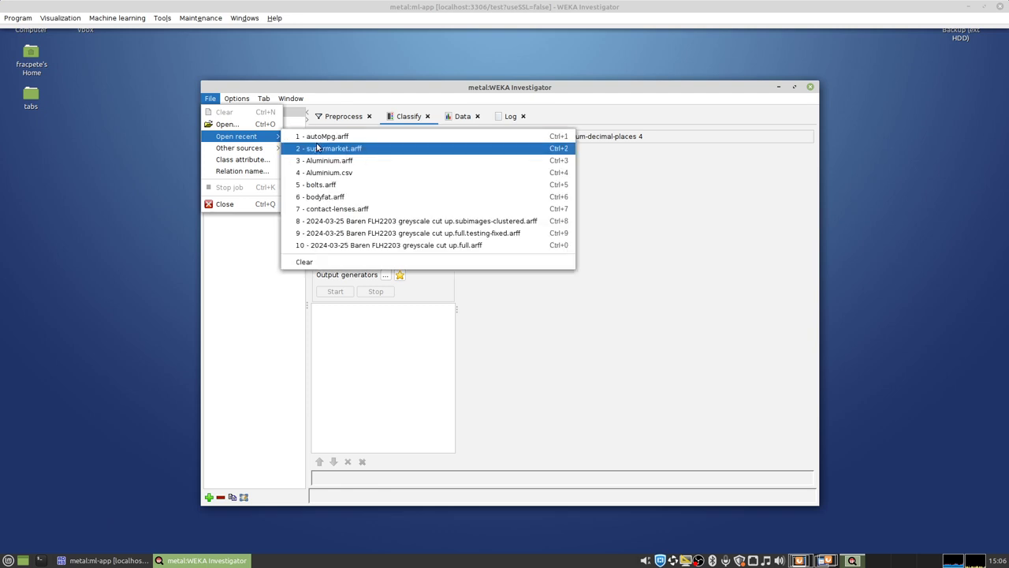
{"action": "left_click", "coordinate": [333, 185]}
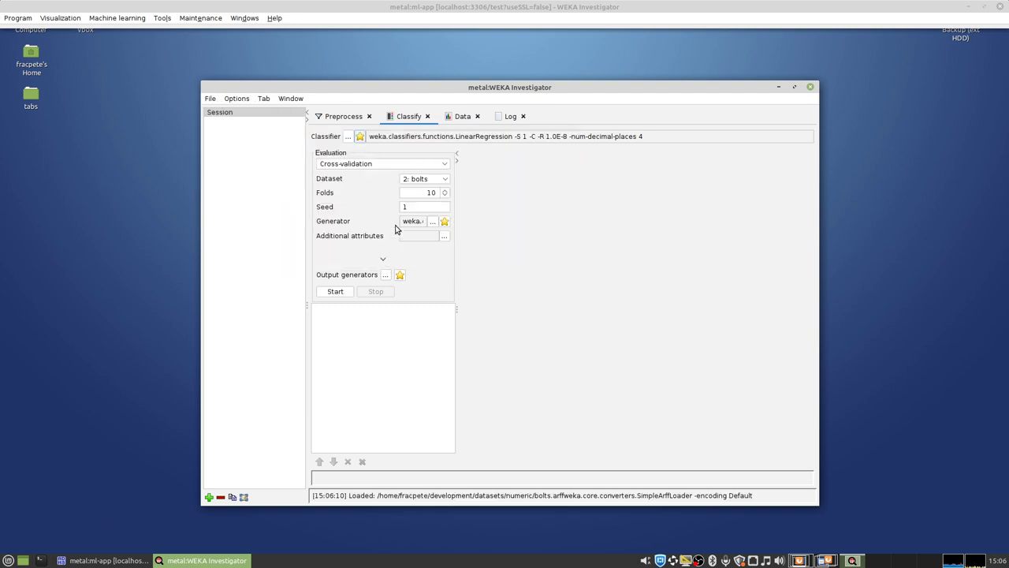
{"action": "left_click", "coordinate": [335, 291]}
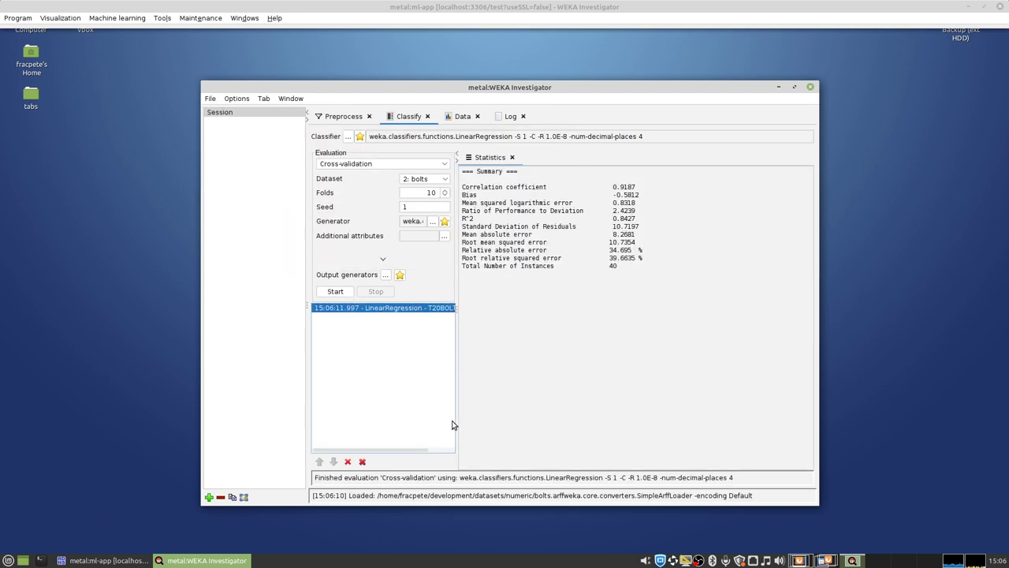
Step: Add a Predictions output generator with default options and place it below TextStatistics in the list
{"action": "left_click", "coordinate": [385, 274]}
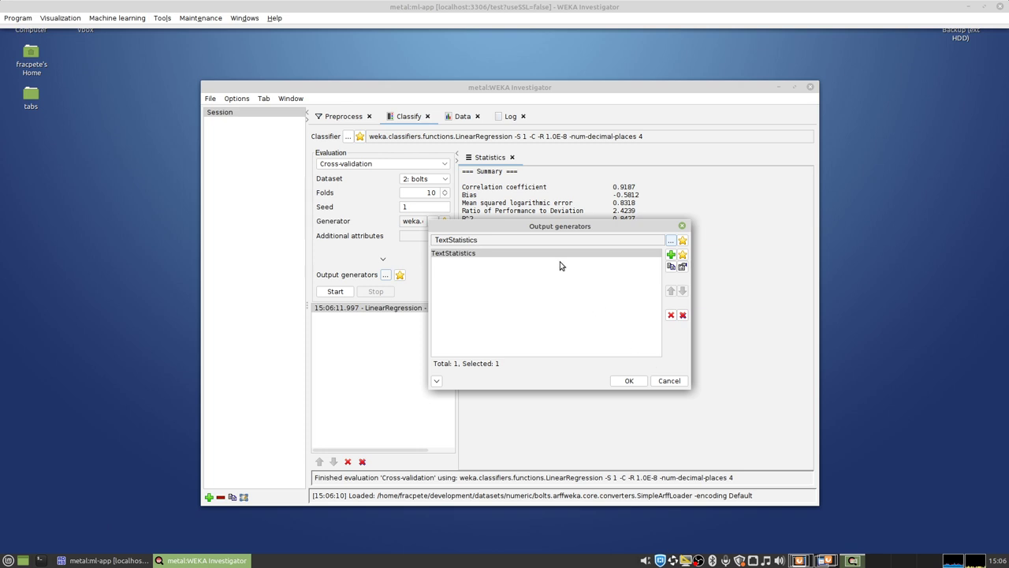
{"action": "left_click", "coordinate": [576, 239]}
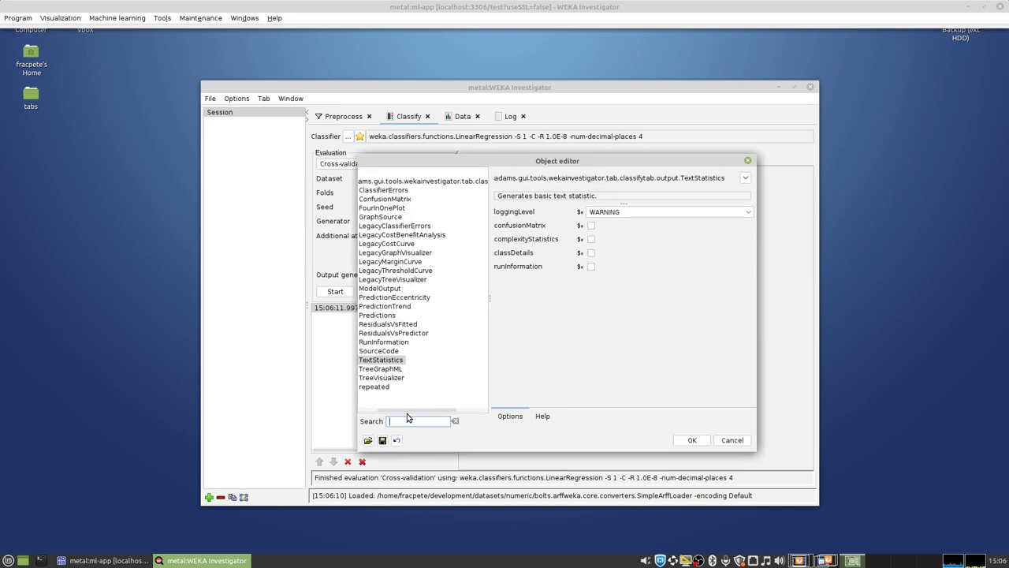
{"action": "left_click_drag", "start_coordinate": [410, 410], "coordinate": [393, 409]}
{"action": "left_click", "coordinate": [407, 315]}
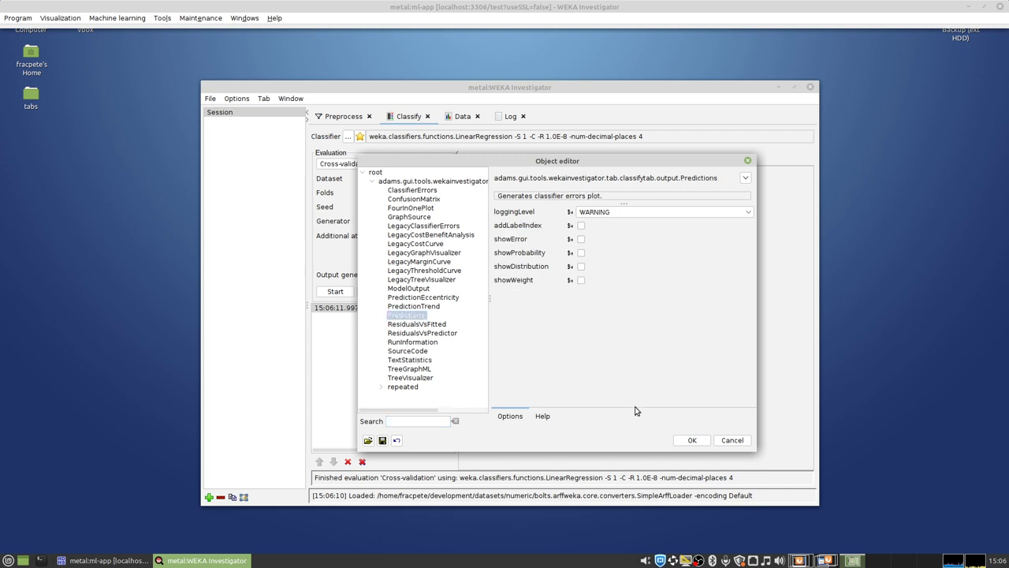
{"action": "left_click", "coordinate": [687, 440]}
{"action": "left_click", "coordinate": [671, 254]}
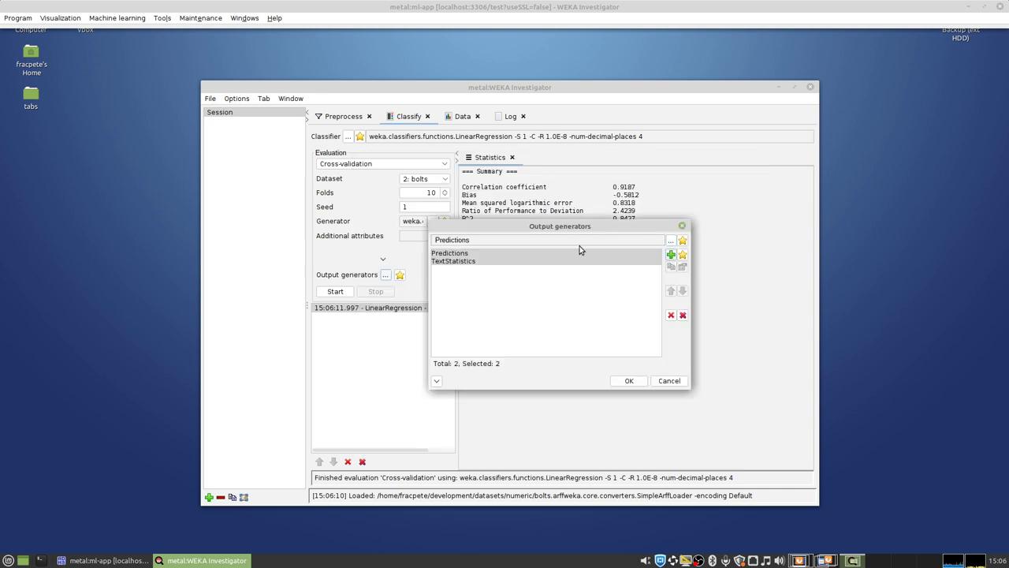
{"action": "left_click", "coordinate": [503, 253]}
{"action": "left_click", "coordinate": [682, 291]}
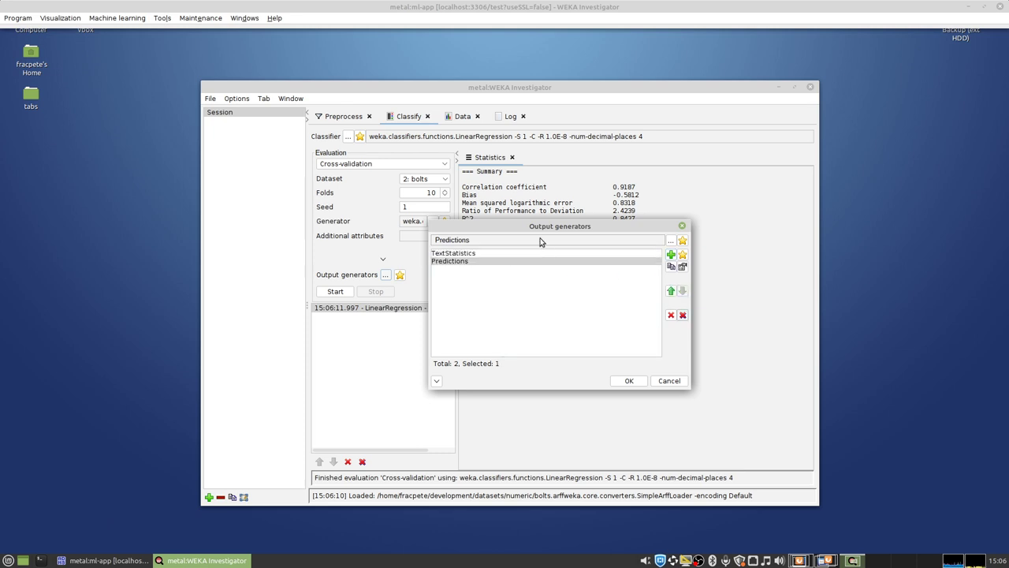
Step: Add a ClassifierErrors output generator with default options at the end of the output generators list
{"action": "left_click", "coordinate": [543, 243]}
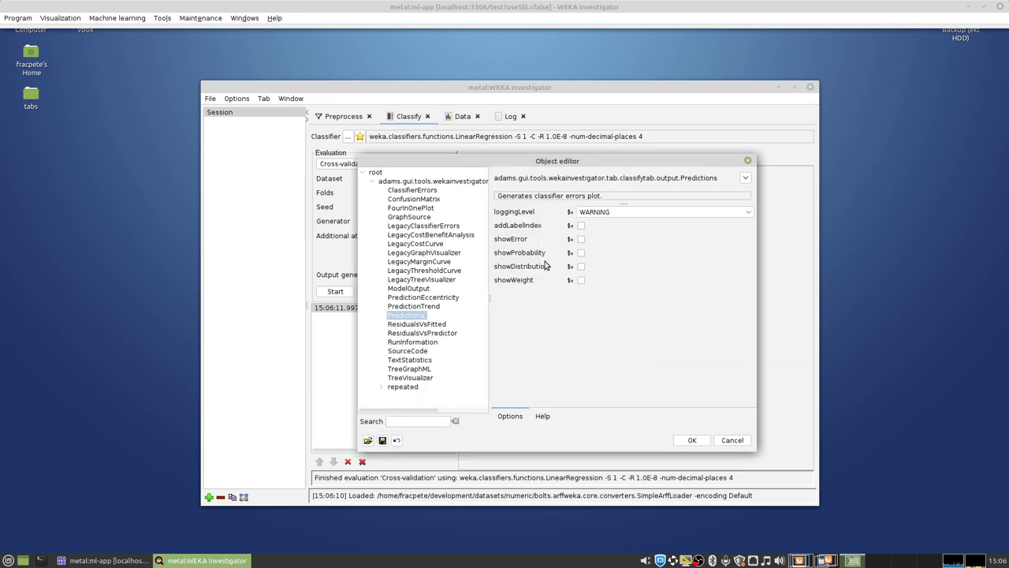
{"action": "left_click", "coordinate": [408, 191]}
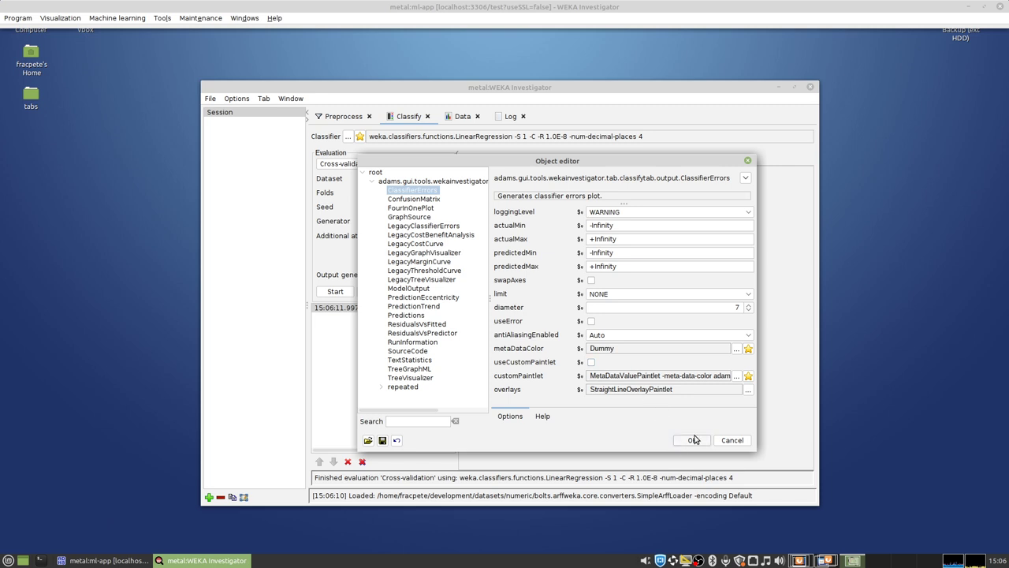
{"action": "left_click", "coordinate": [691, 441]}
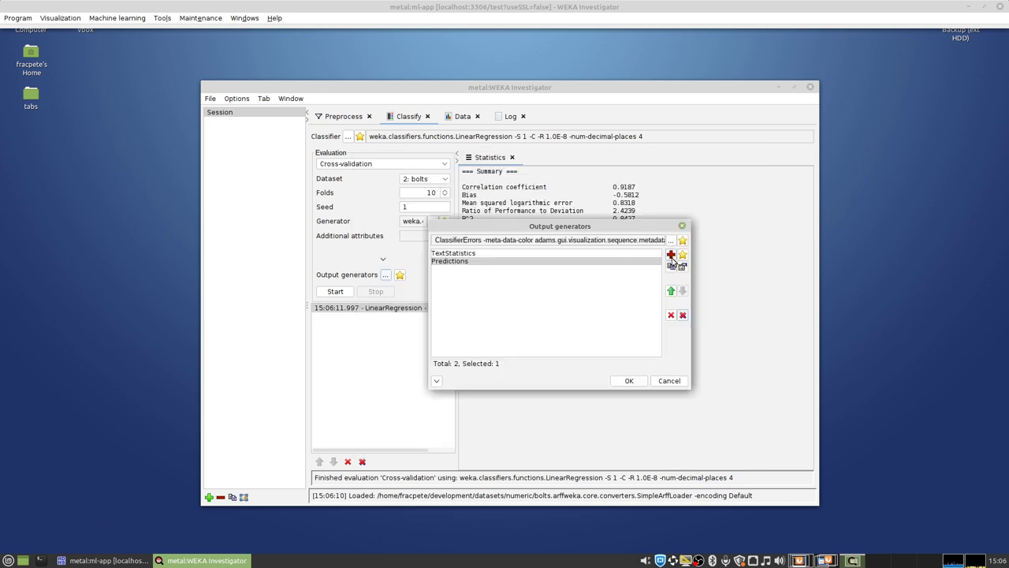
{"action": "left_click", "coordinate": [615, 262], "text": "ctrl"}
{"action": "left_click", "coordinate": [670, 255]}
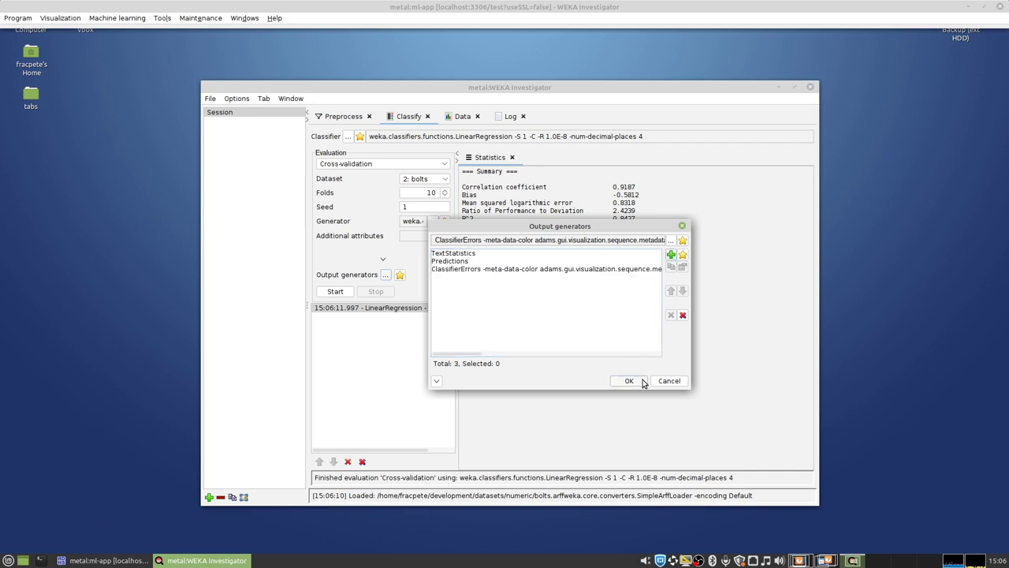
Step: Accept the output generator list, regenerate the outputs of the LinearRegression result, and view its predictions and error plot
{"action": "left_click", "coordinate": [643, 381]}
{"action": "left_click", "coordinate": [353, 310]}
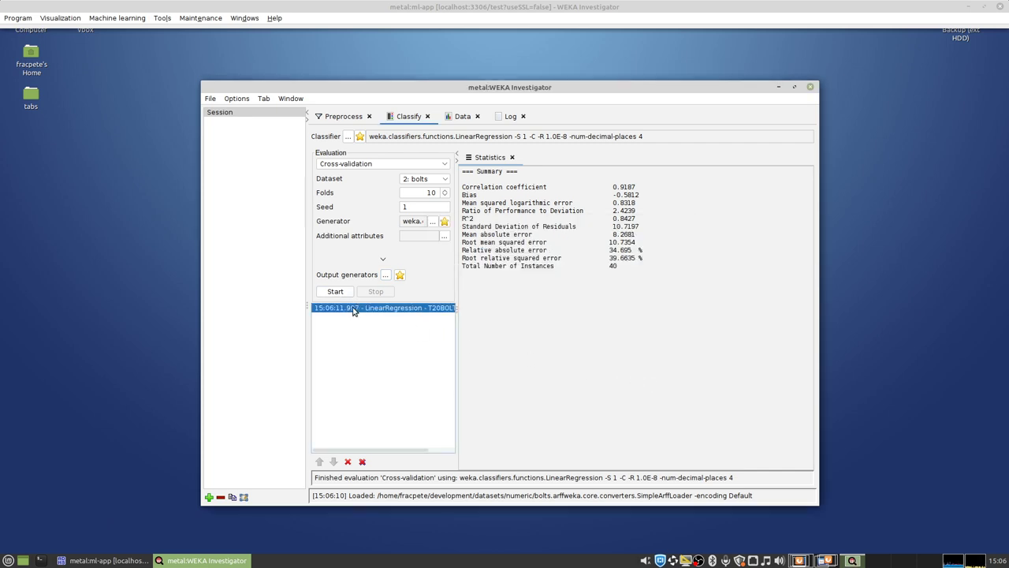
{"action": "right_click", "coordinate": [353, 310]}
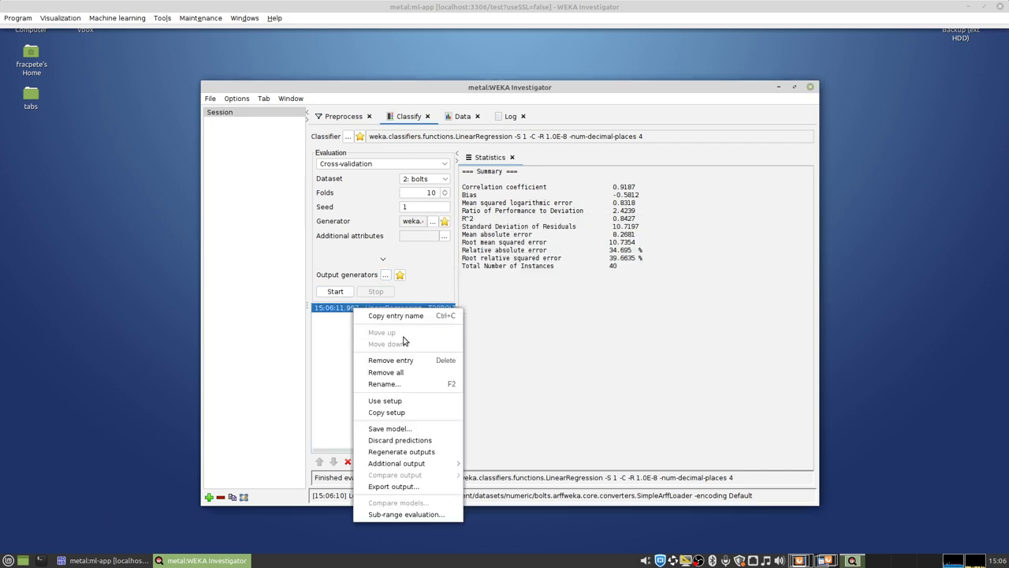
{"action": "left_click", "coordinate": [437, 452]}
{"action": "left_click", "coordinate": [558, 160]}
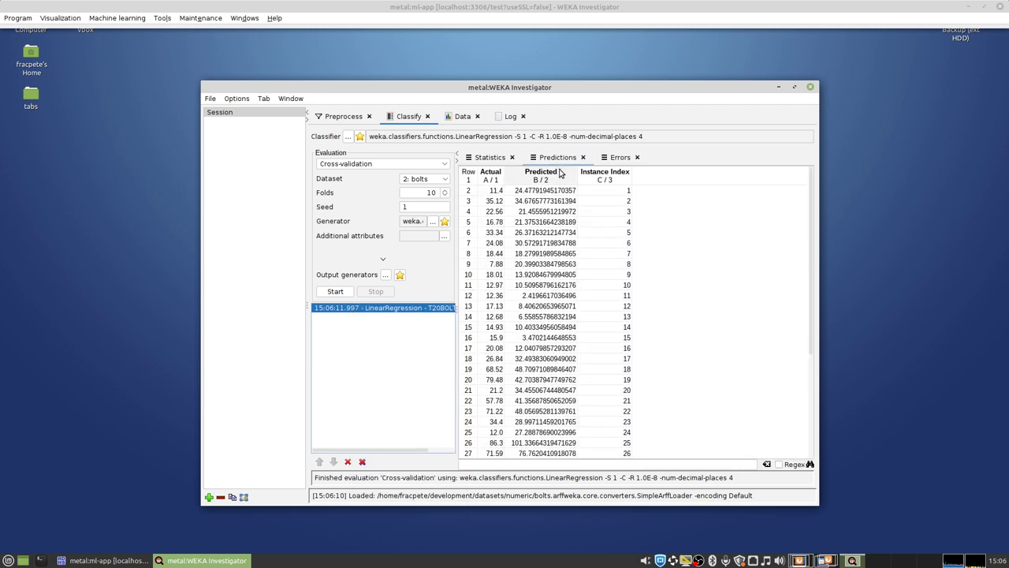
{"action": "left_click", "coordinate": [618, 158]}
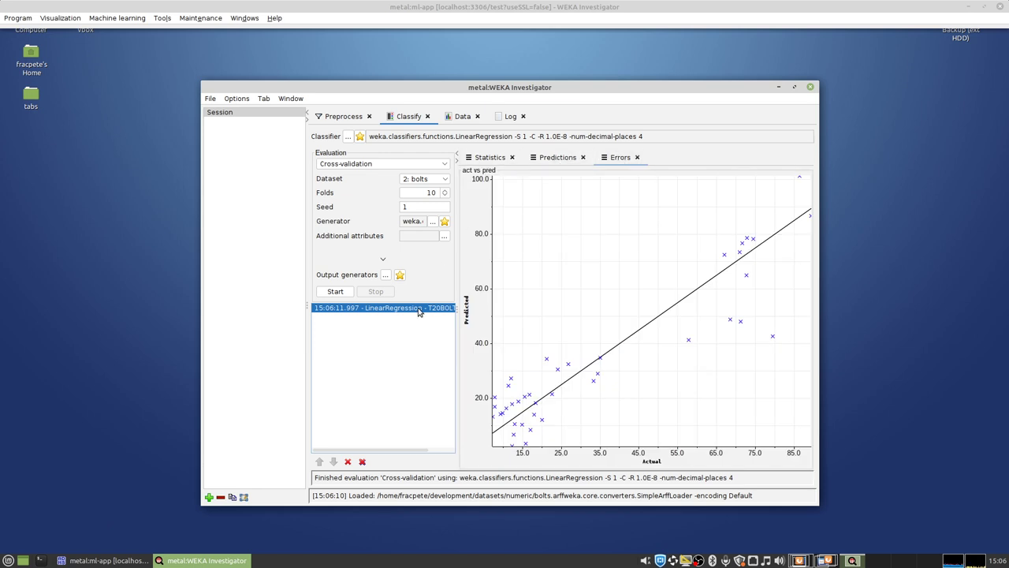
Step: Save the current output generators as a favorite named num:stats+preds+errors
{"action": "left_click", "coordinate": [400, 276]}
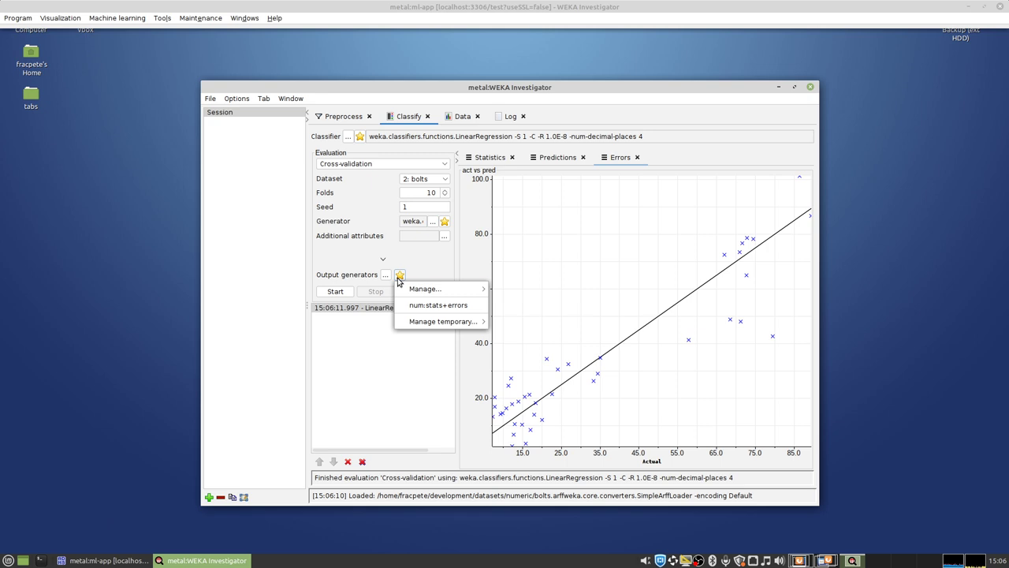
{"action": "mouse_move", "coordinate": [409, 294]}
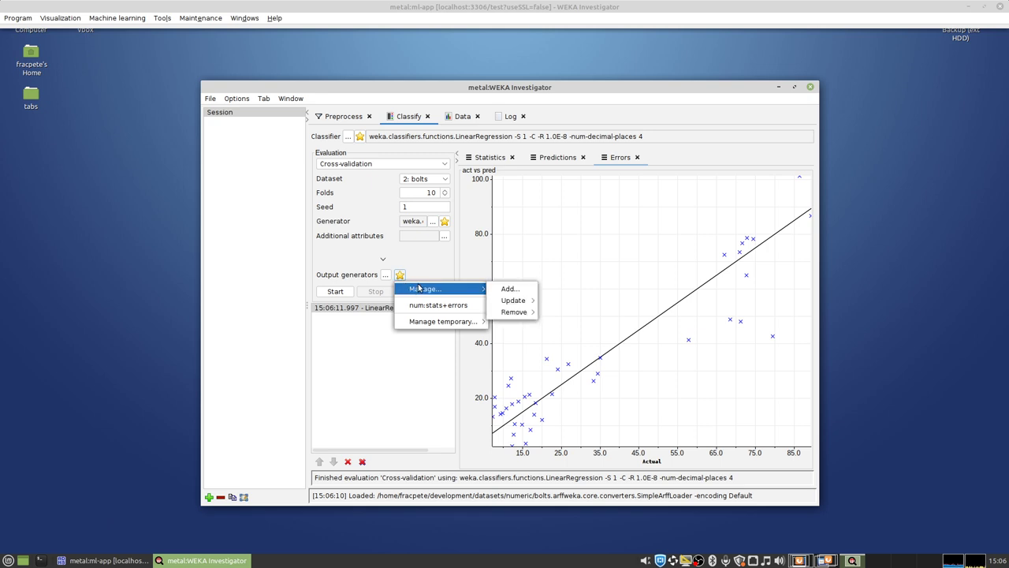
{"action": "left_click", "coordinate": [508, 290]}
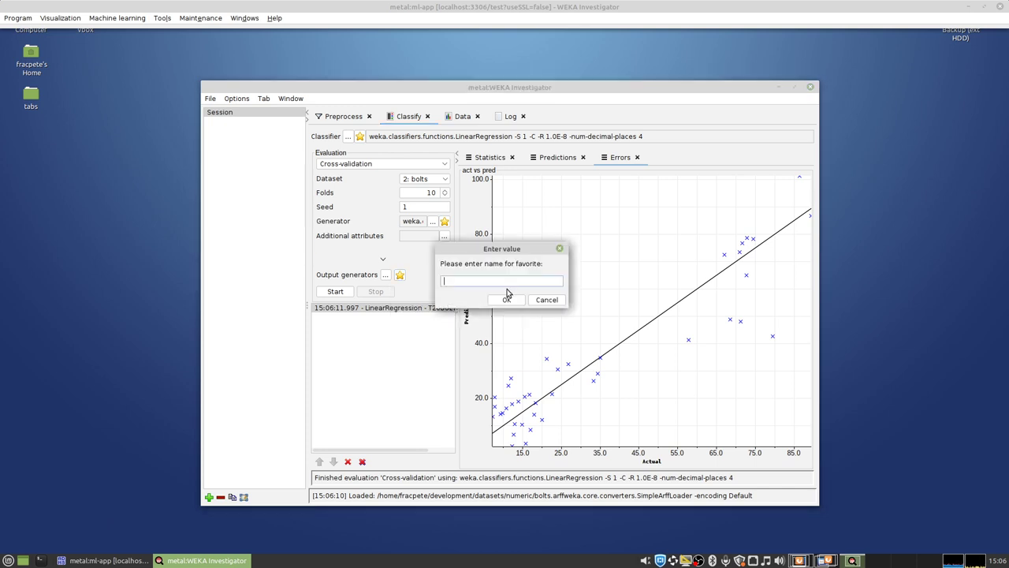
{"action": "type", "text": "num:stats+preds+errors"}
{"action": "left_click", "coordinate": [507, 299]}
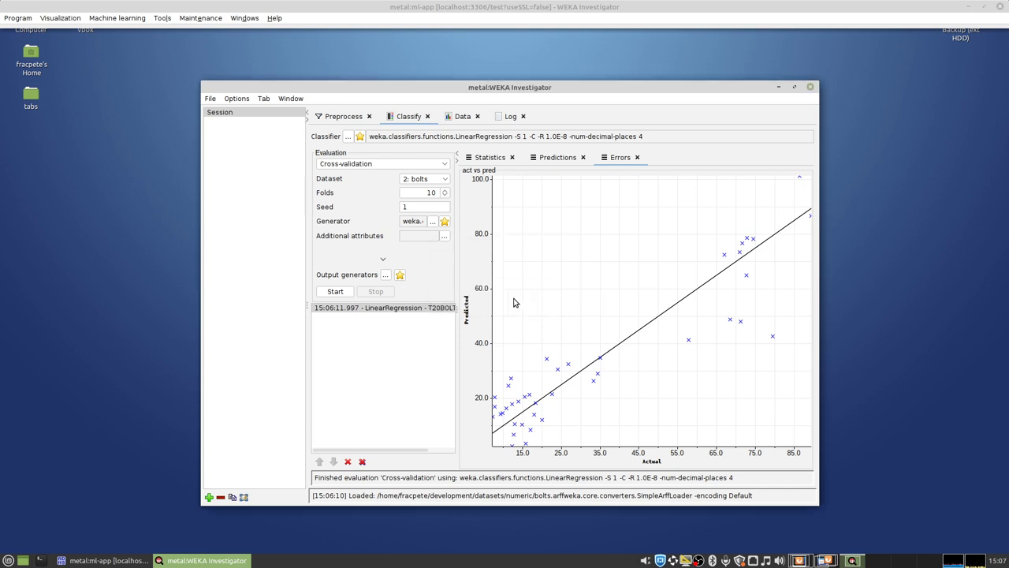
Step: Apply the num:stats+errors favorite to the output generators, regenerate the LinearRegression result's outputs, and view its errors and statistics
{"action": "left_click", "coordinate": [401, 275]}
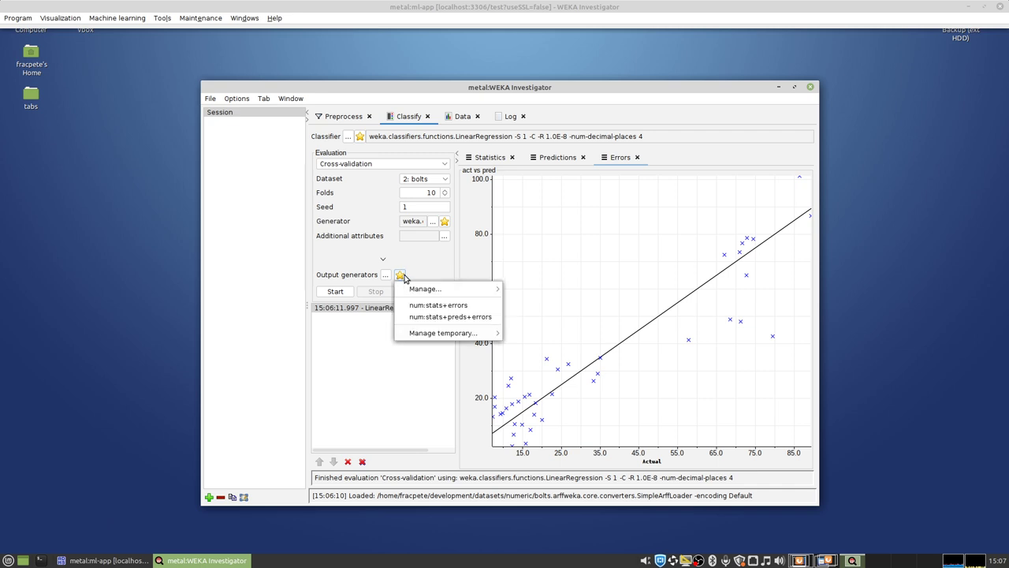
{"action": "left_click", "coordinate": [426, 306]}
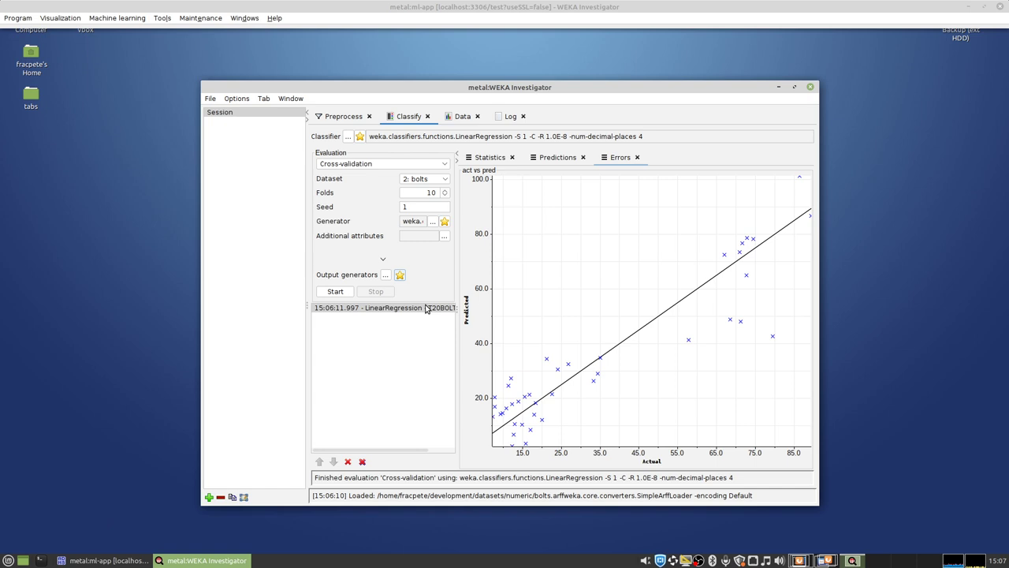
{"action": "right_click", "coordinate": [419, 310]}
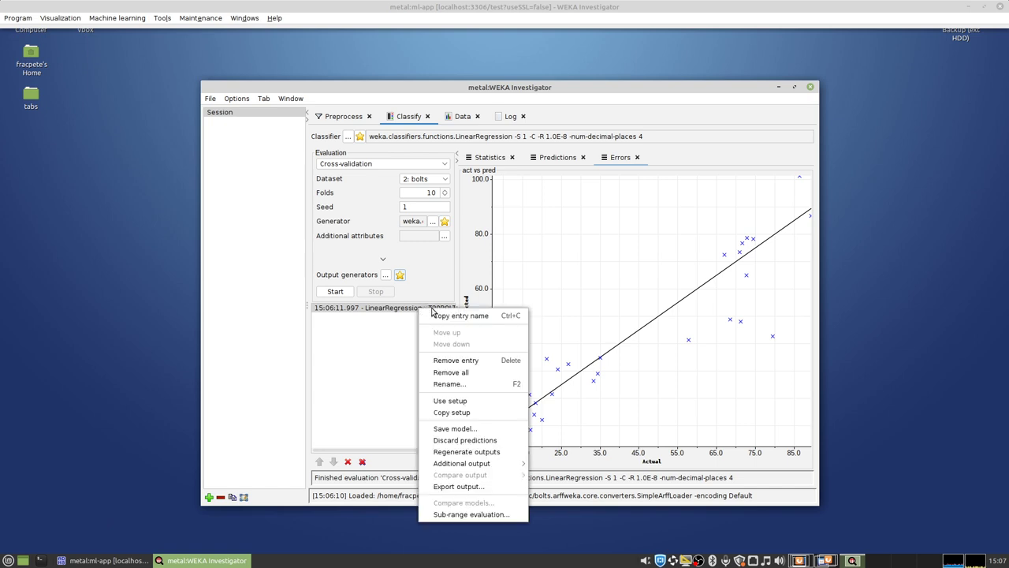
{"action": "left_click", "coordinate": [486, 452]}
{"action": "left_click", "coordinate": [545, 162]}
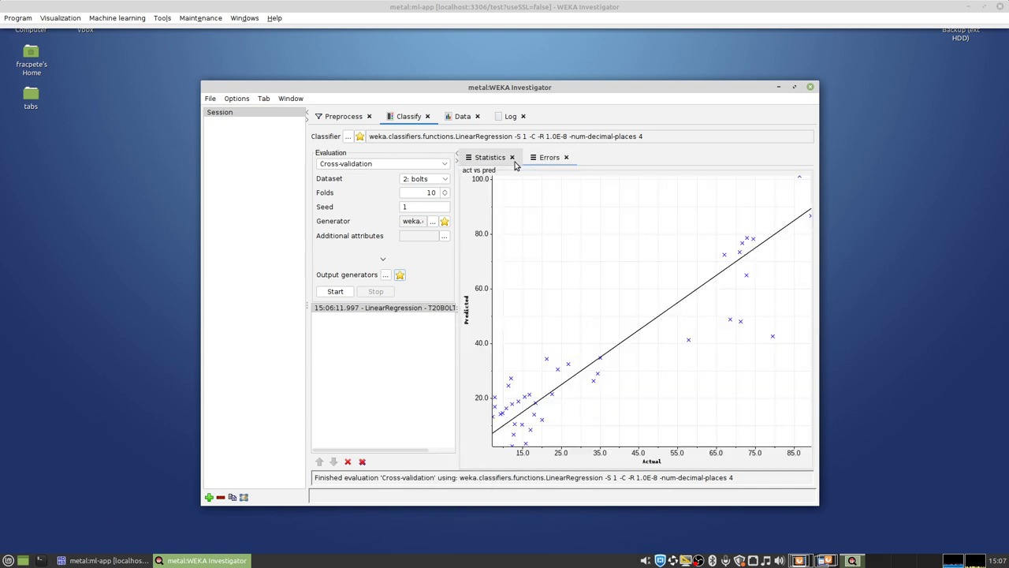
{"action": "left_click", "coordinate": [493, 161]}
Step: Apply the num:stats+preds+errors favorite, regenerate the LinearRegression result's outputs, and look through its predictions, errors and statistics
{"action": "left_click", "coordinate": [400, 274]}
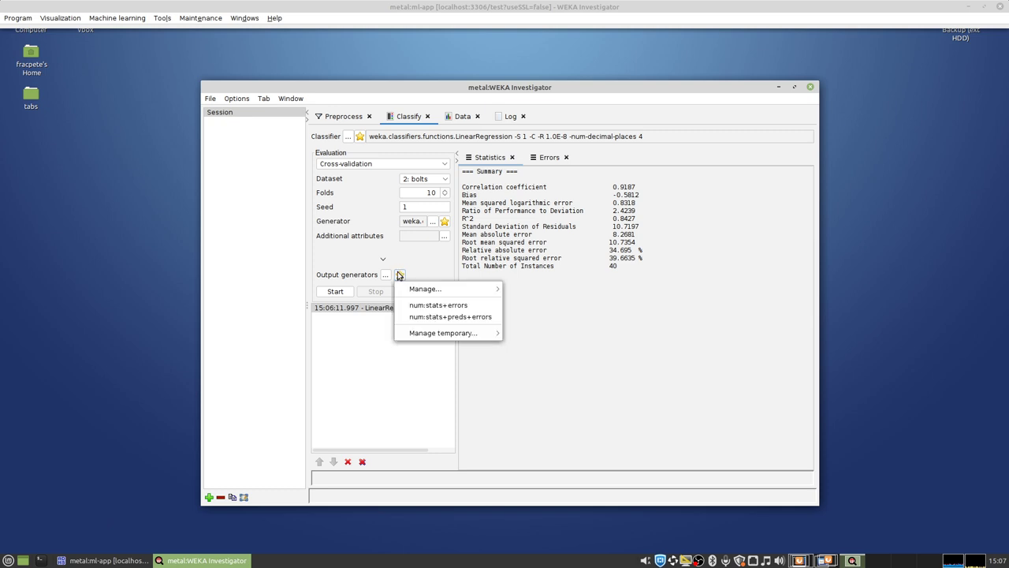
{"action": "left_click", "coordinate": [449, 316]}
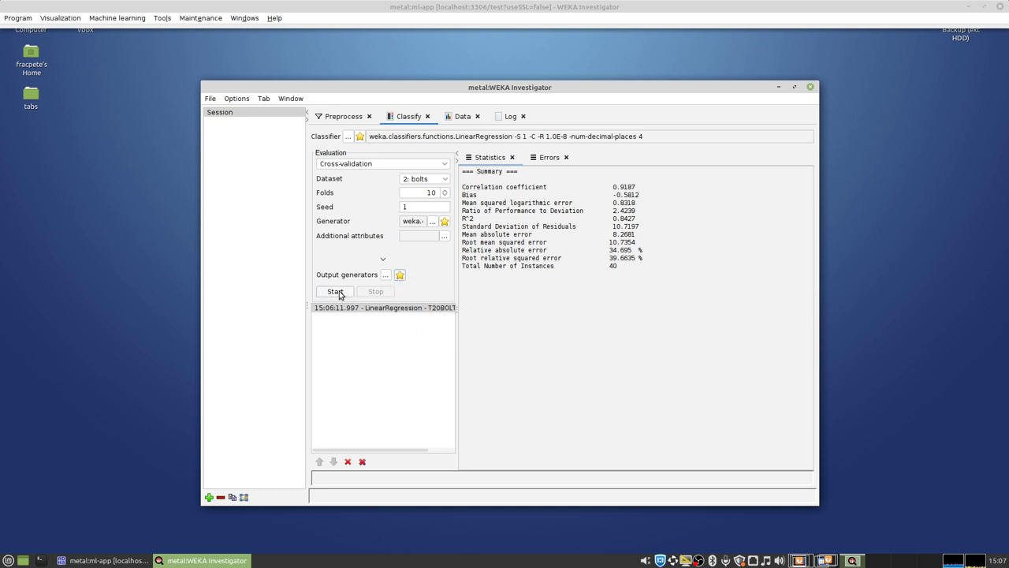
{"action": "right_click", "coordinate": [394, 309]}
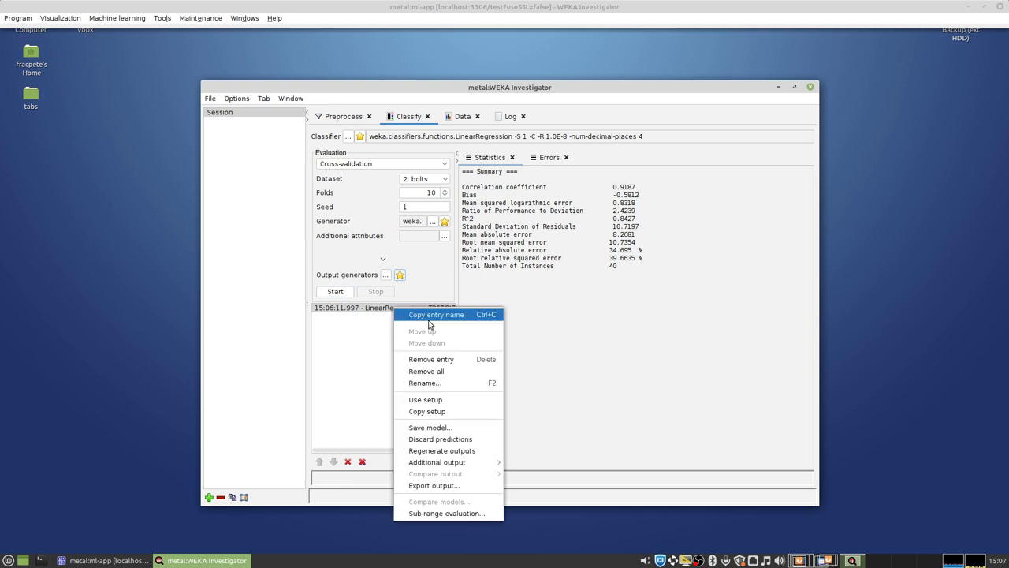
{"action": "left_click", "coordinate": [457, 450]}
{"action": "left_click", "coordinate": [560, 160]}
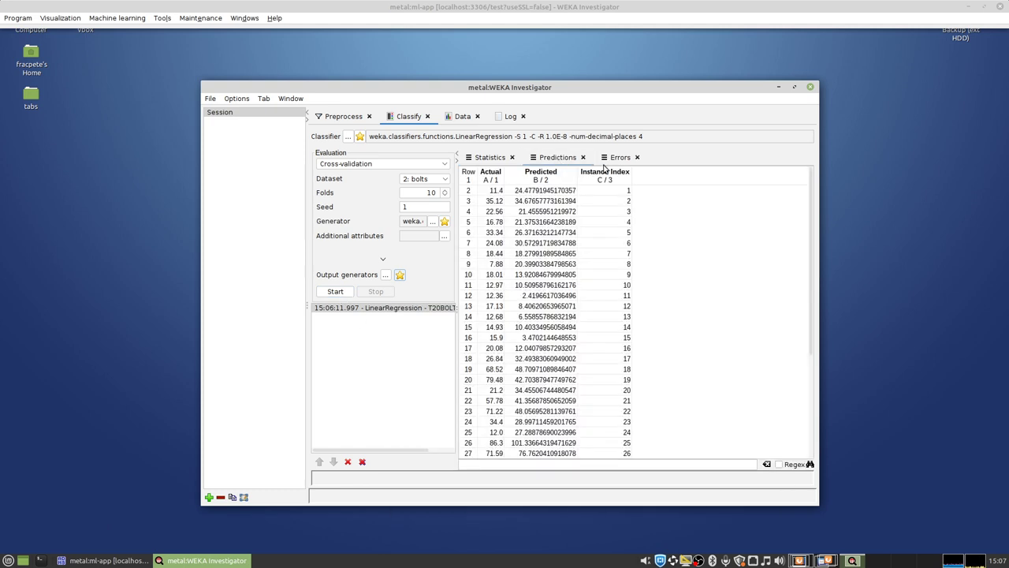
{"action": "left_click", "coordinate": [620, 157]}
{"action": "left_click", "coordinate": [559, 157]}
{"action": "left_click", "coordinate": [495, 157]}
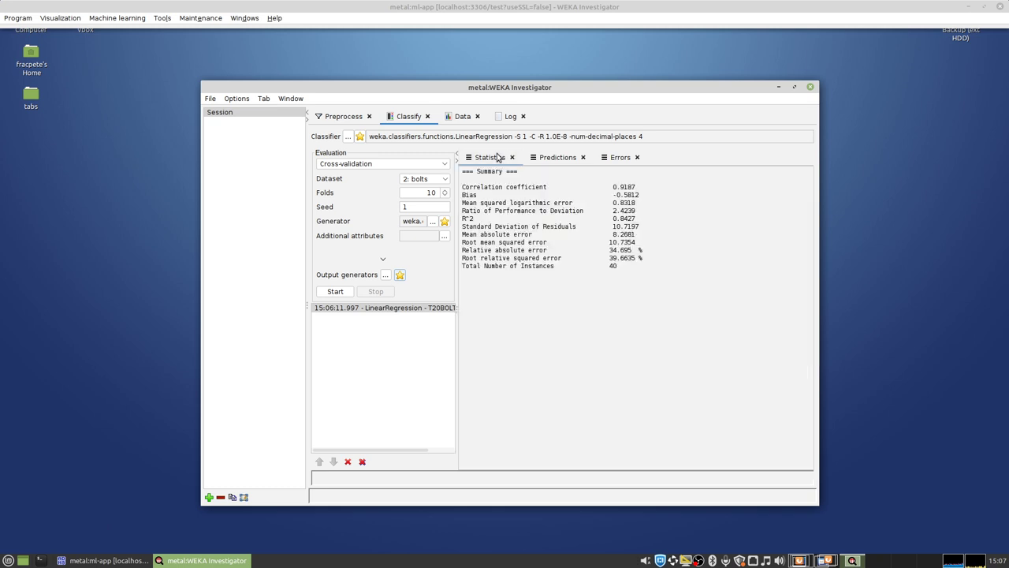
Step: Enable runInformation for the TextStatistics output generator and accept the changed generator list
{"action": "left_click", "coordinate": [386, 274]}
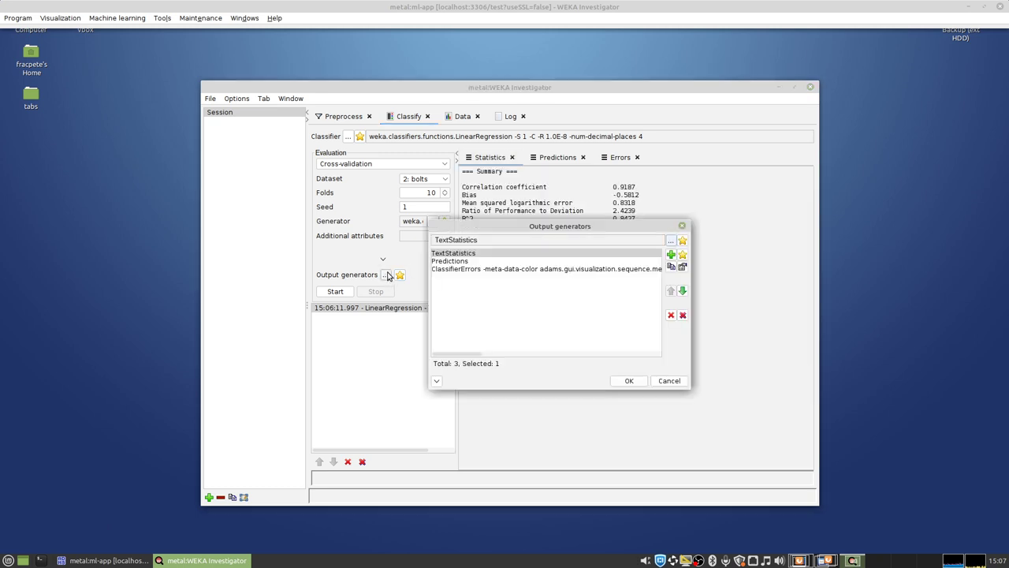
{"action": "double_click", "coordinate": [456, 253]}
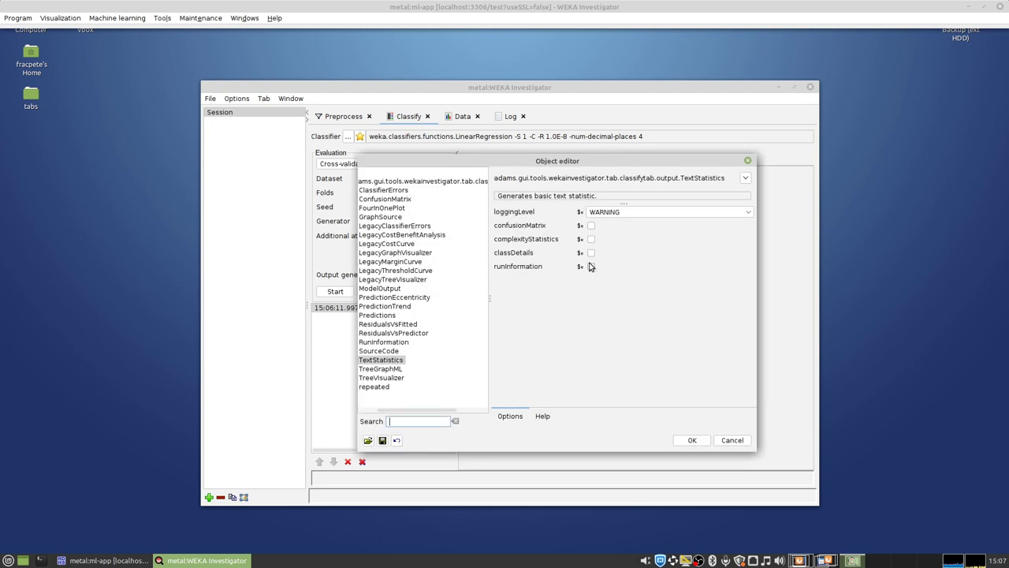
{"action": "left_click", "coordinate": [591, 267]}
{"action": "left_click", "coordinate": [691, 440]}
{"action": "left_click", "coordinate": [630, 381]}
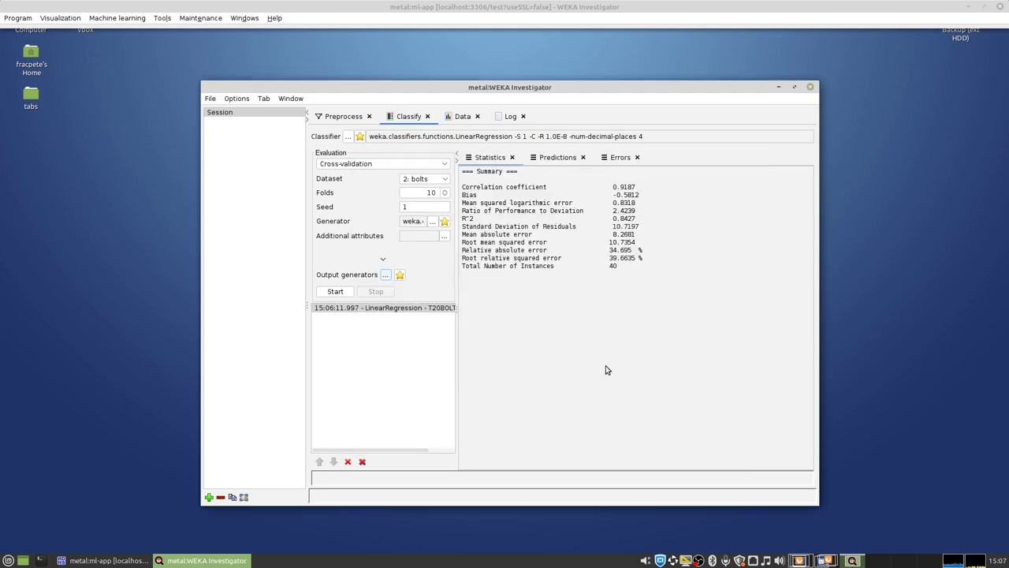
Step: Update the num:stats+preds+errors favorite with the current output generators
{"action": "left_click", "coordinate": [400, 275]}
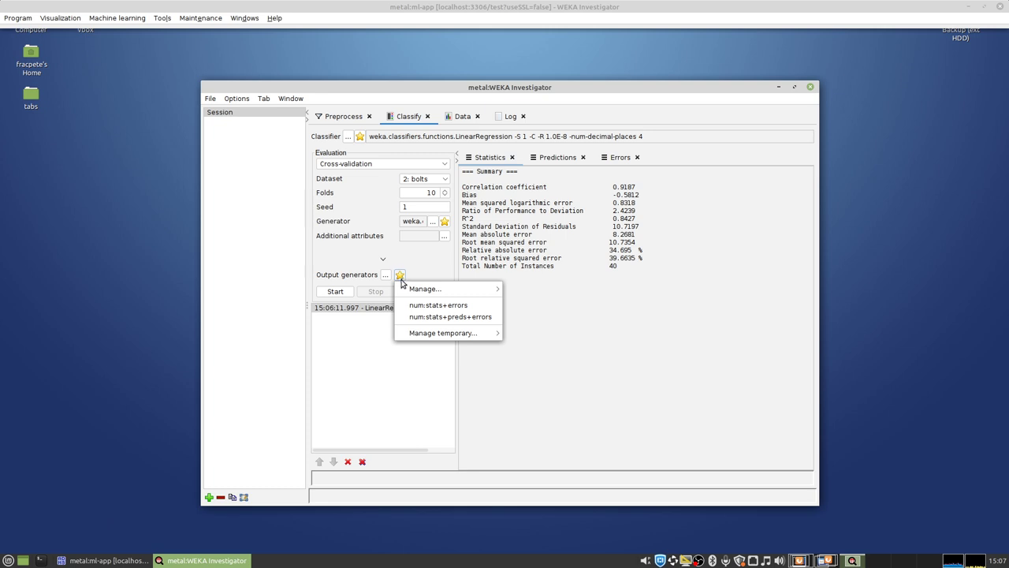
{"action": "mouse_move", "coordinate": [426, 291]}
{"action": "mouse_move", "coordinate": [532, 302]}
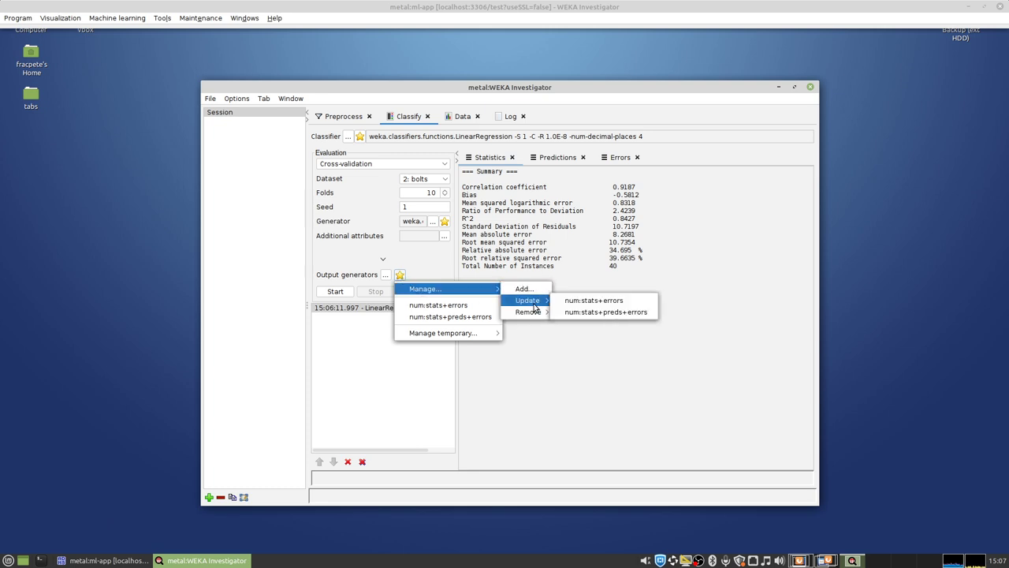
{"action": "left_click", "coordinate": [631, 313]}
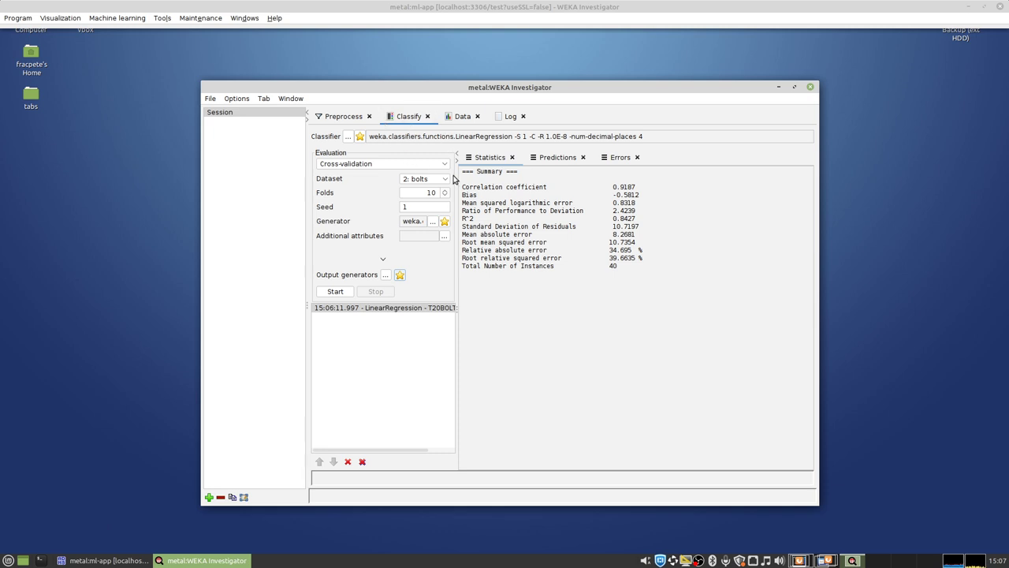
Step: Open the favorites management and select num:stats+preds+errors among the favorites of the classifytab AbstractOutputGenerator superclass
{"action": "left_click", "coordinate": [201, 17]}
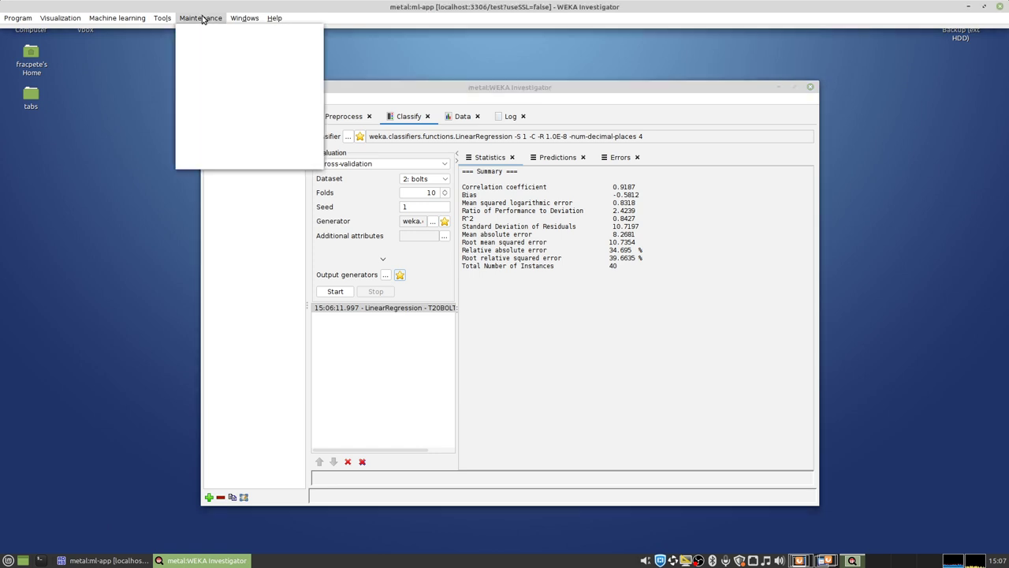
{"action": "left_click", "coordinate": [266, 45]}
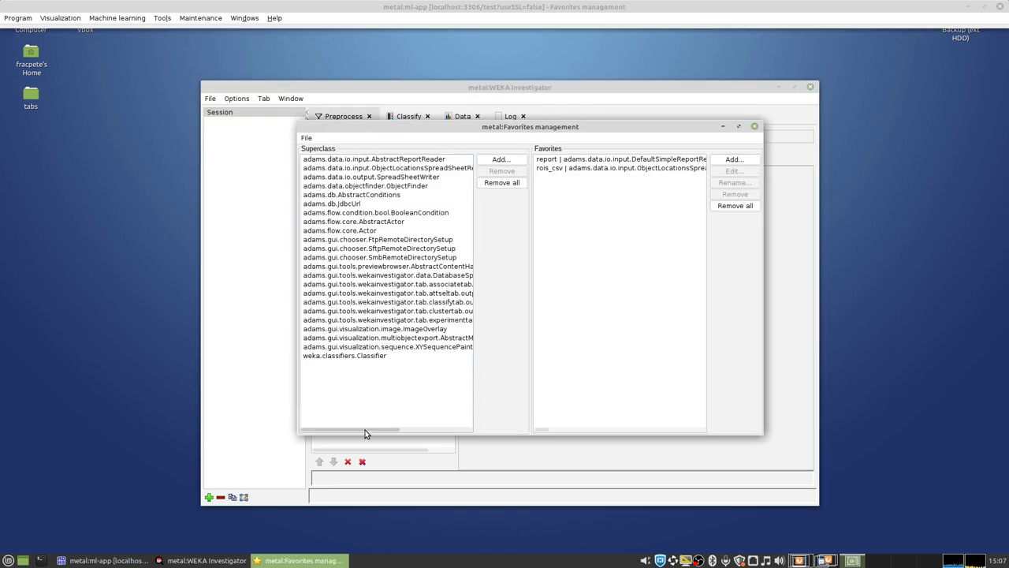
{"action": "left_click_drag", "start_coordinate": [365, 430], "coordinate": [394, 430]}
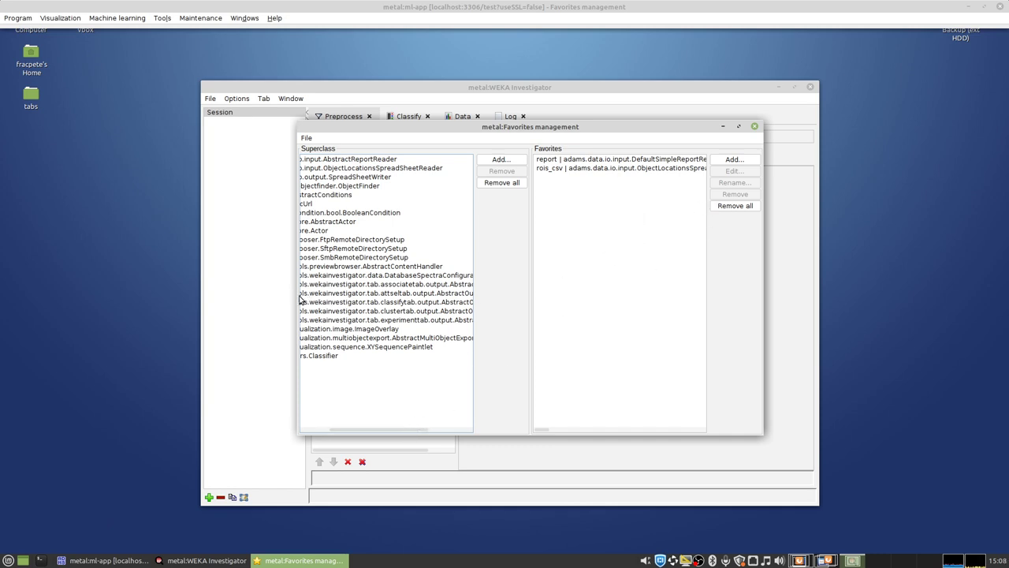
{"action": "left_click_drag", "start_coordinate": [297, 293], "coordinate": [215, 296]}
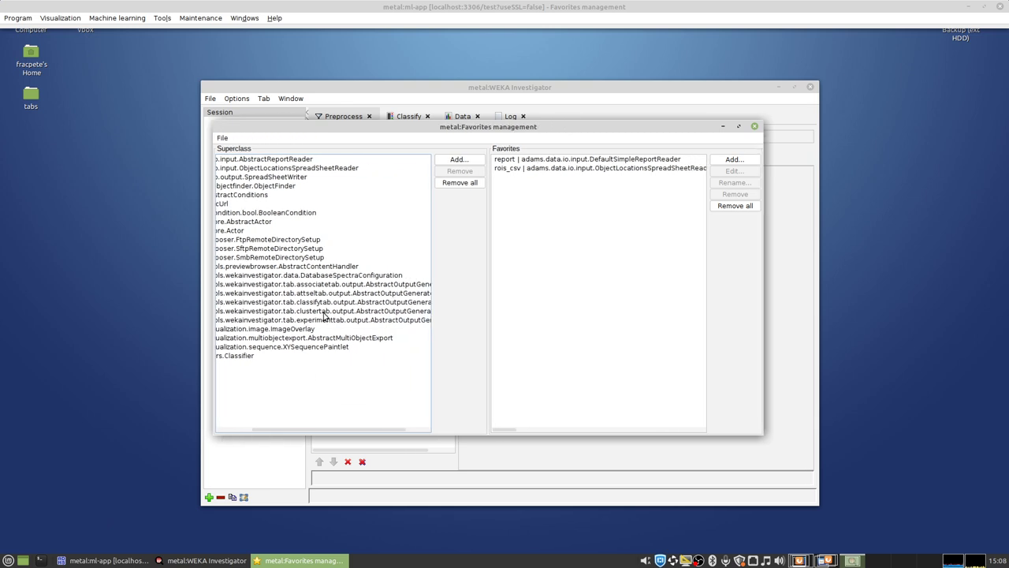
{"action": "left_click", "coordinate": [388, 302]}
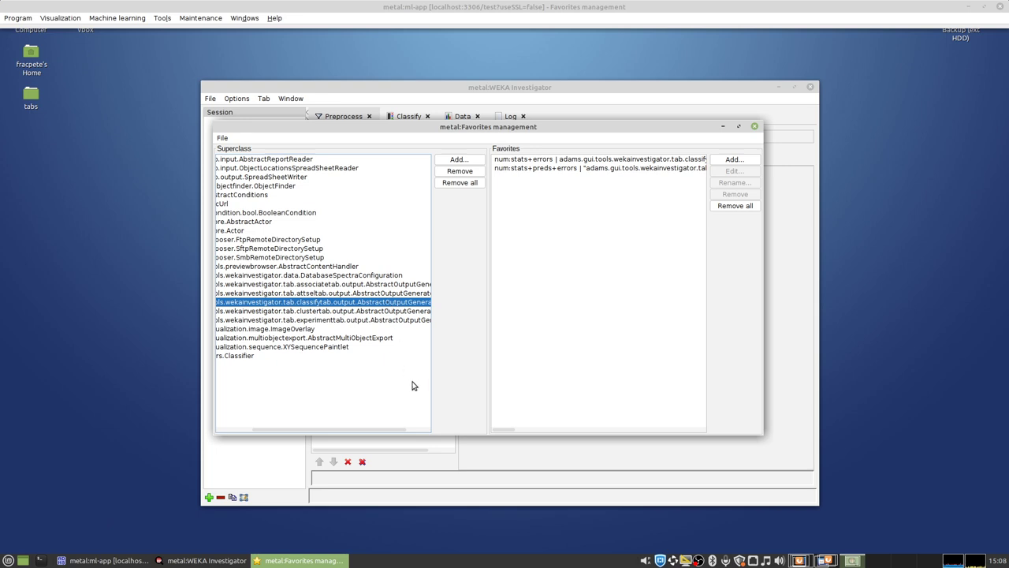
{"action": "left_click", "coordinate": [576, 160]}
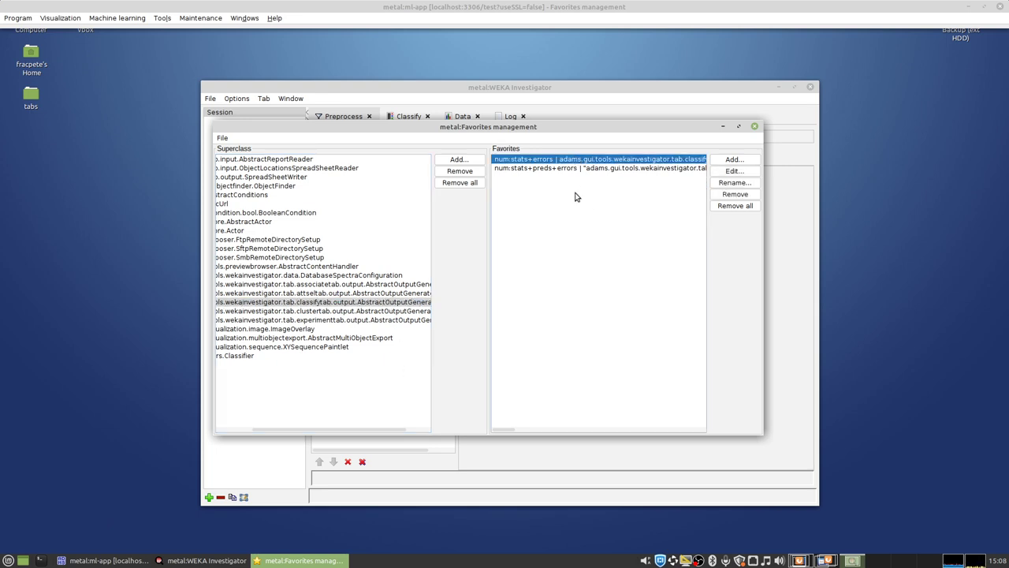
{"action": "key", "text": "Down"}
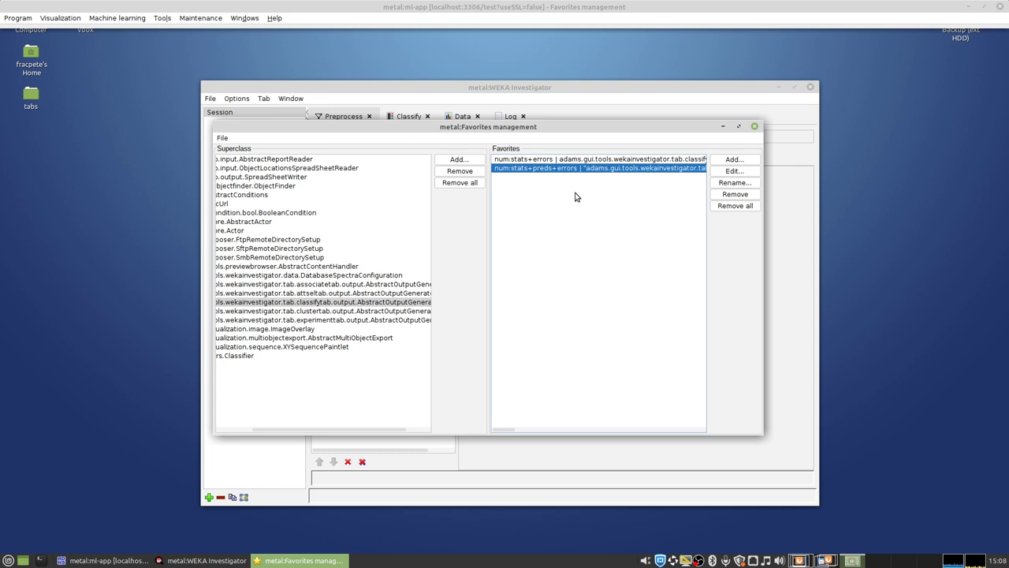
{"action": "key", "text": "Up"}
{"action": "key", "text": "Down"}
Step: Disable runInformation for TextStatistics in the num:stats+preds+errors favorite and save the favorites
{"action": "left_click", "coordinate": [723, 171]}
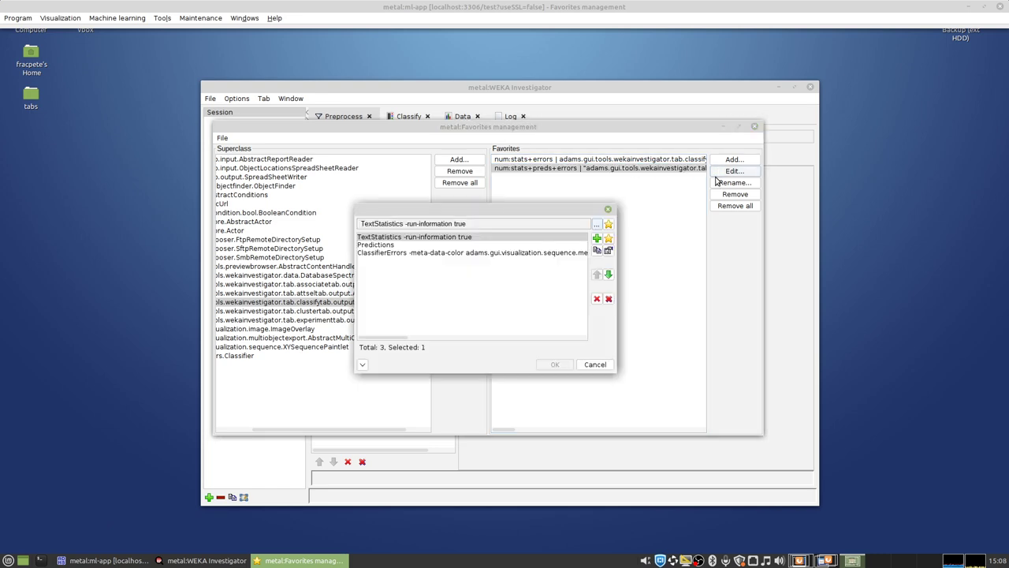
{"action": "double_click", "coordinate": [475, 239]}
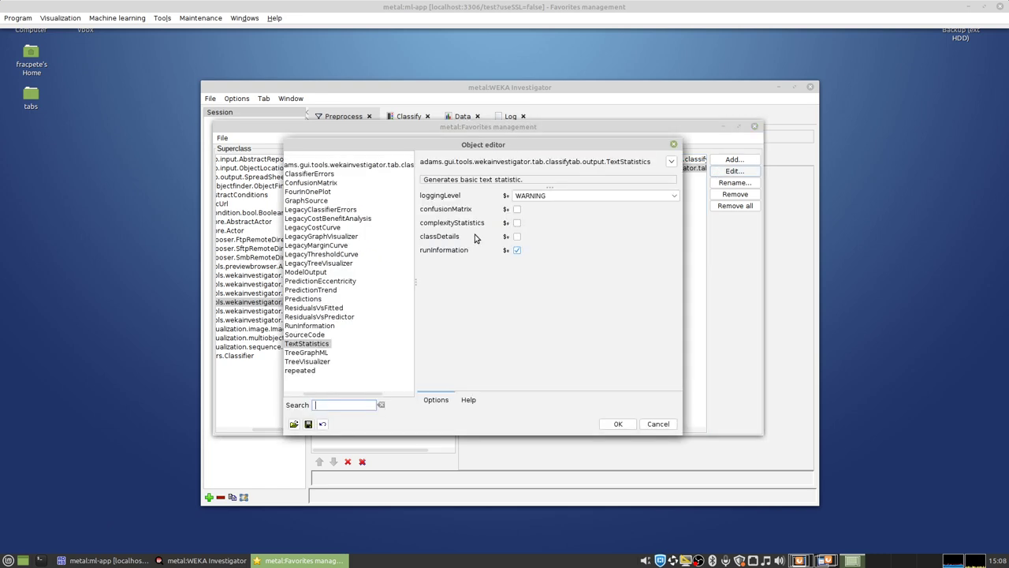
{"action": "left_click", "coordinate": [516, 250]}
{"action": "left_click", "coordinate": [617, 425]}
{"action": "left_click", "coordinate": [550, 365]}
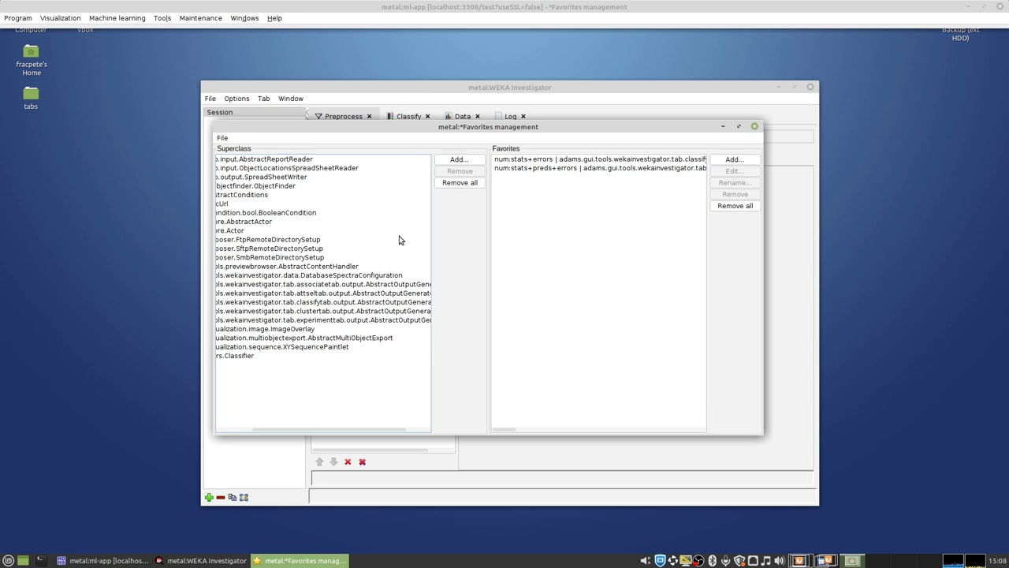
{"action": "left_click", "coordinate": [223, 138]}
{"action": "left_click", "coordinate": [239, 151]}
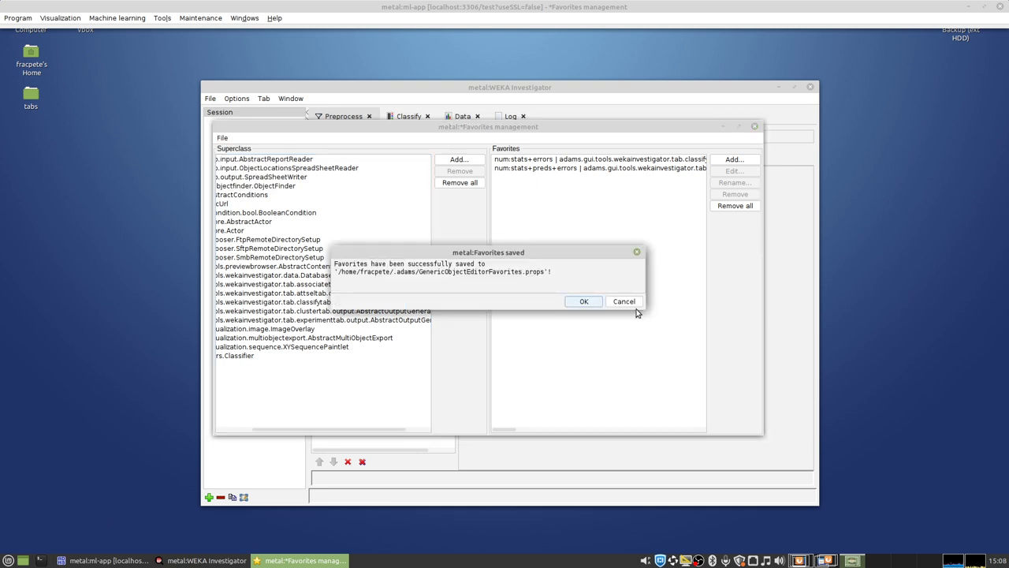
{"action": "left_click", "coordinate": [583, 302]}
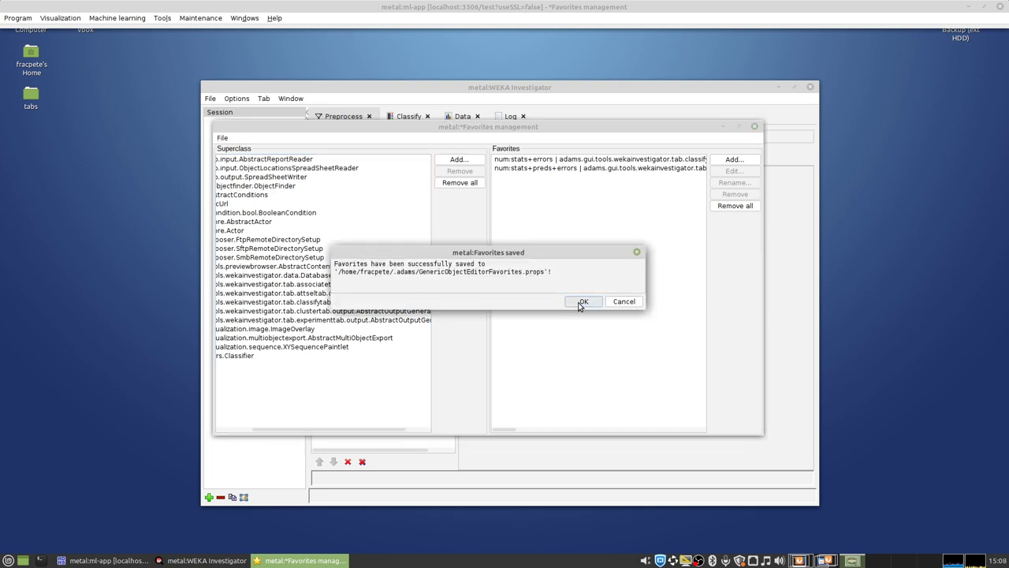
Step: Return to the Investigator window, apply the num:stats+preds+errors favorite, and check the resulting output generator list without changing it
{"action": "left_click", "coordinate": [423, 98]}
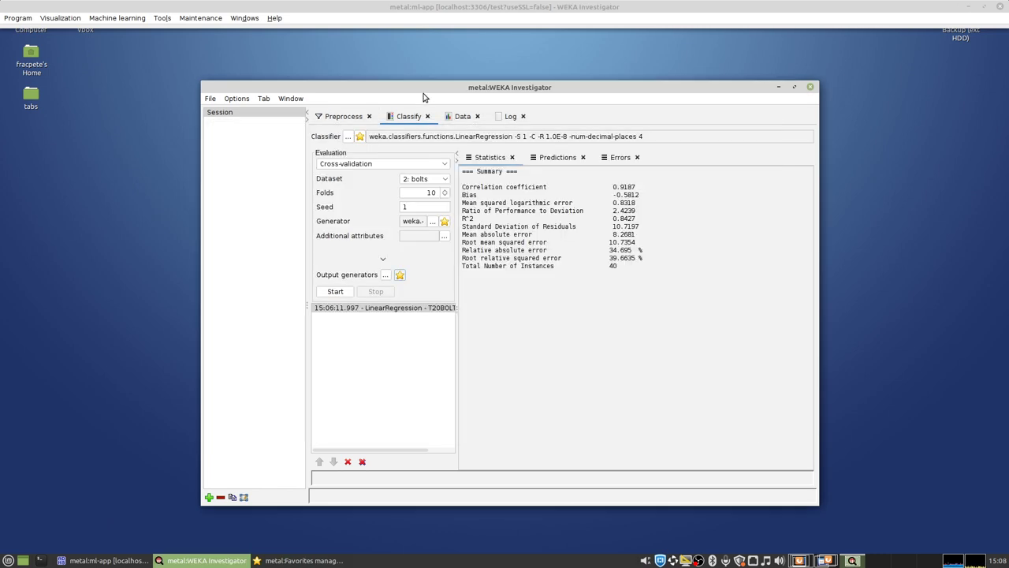
{"action": "left_click", "coordinate": [400, 276]}
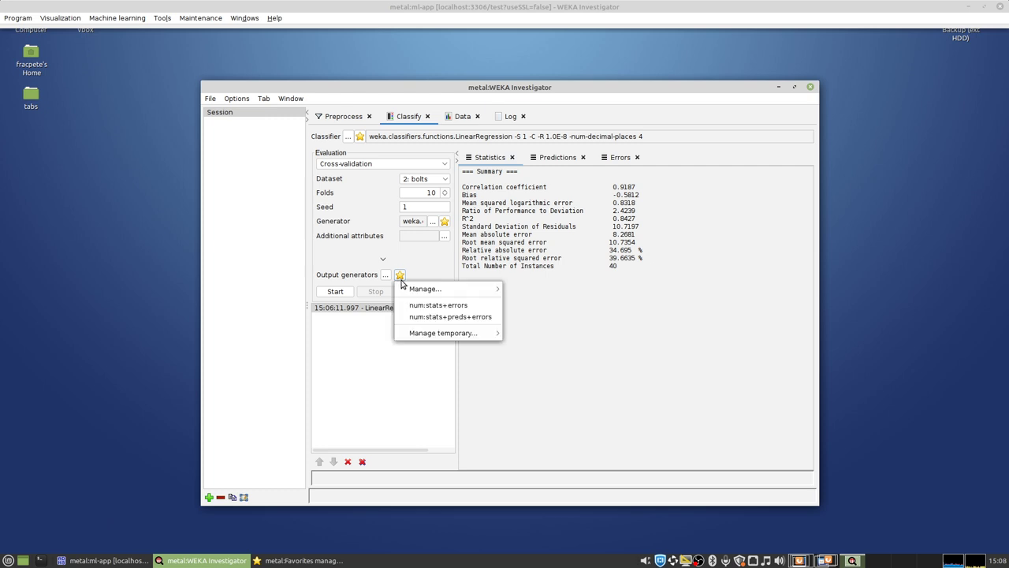
{"action": "left_click", "coordinate": [447, 317]}
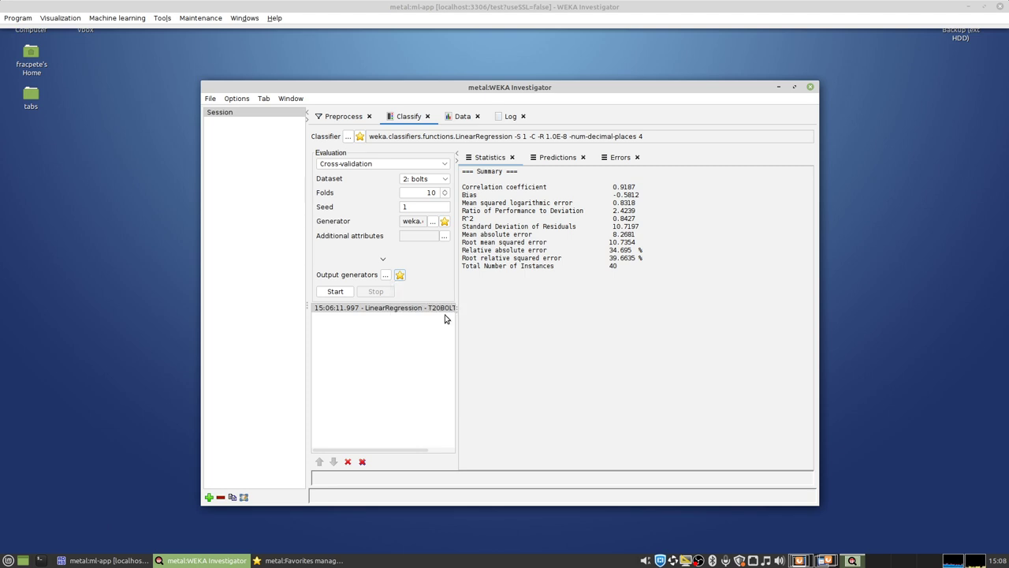
{"action": "left_click", "coordinate": [385, 276]}
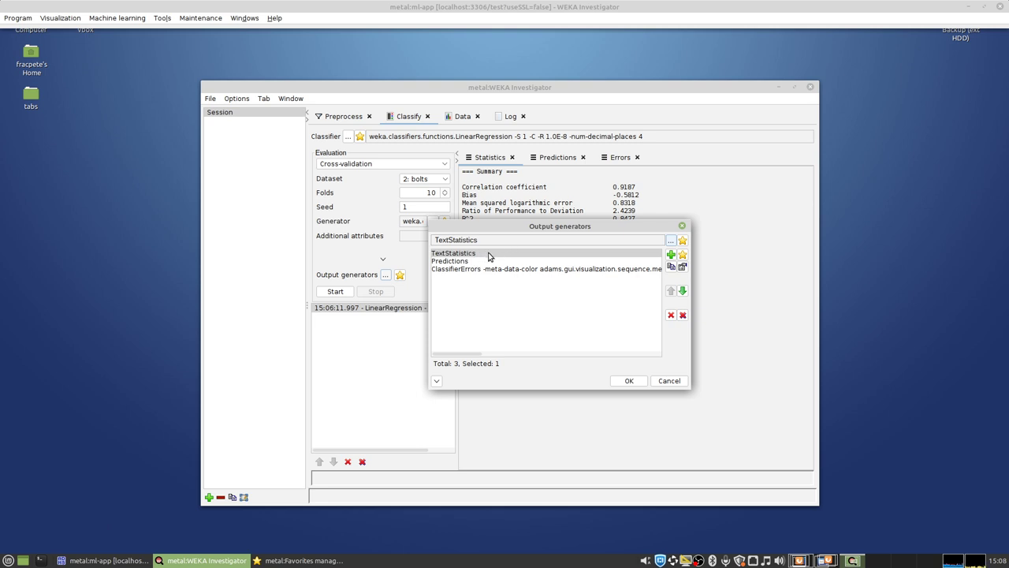
{"action": "left_click", "coordinate": [670, 380]}
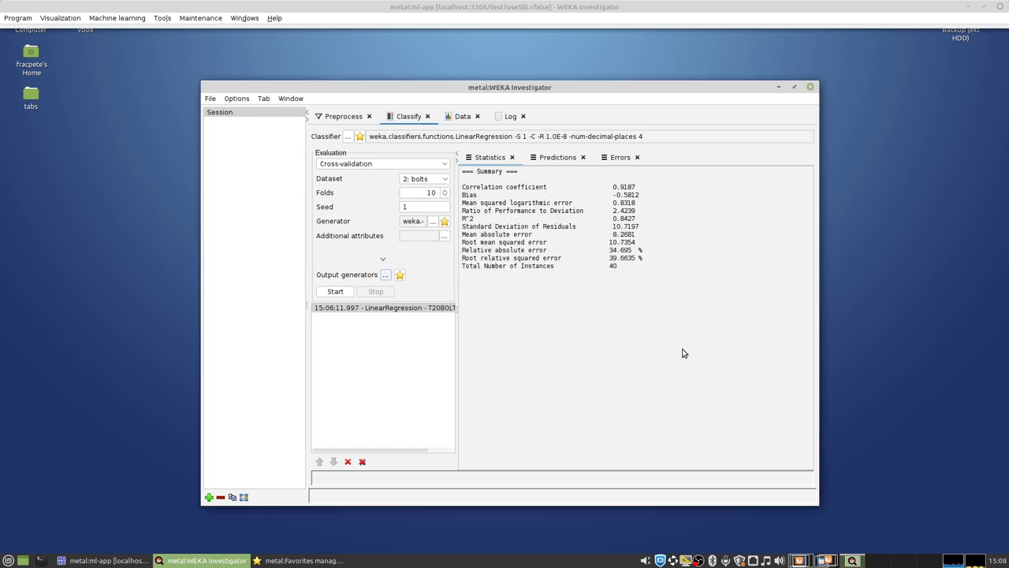